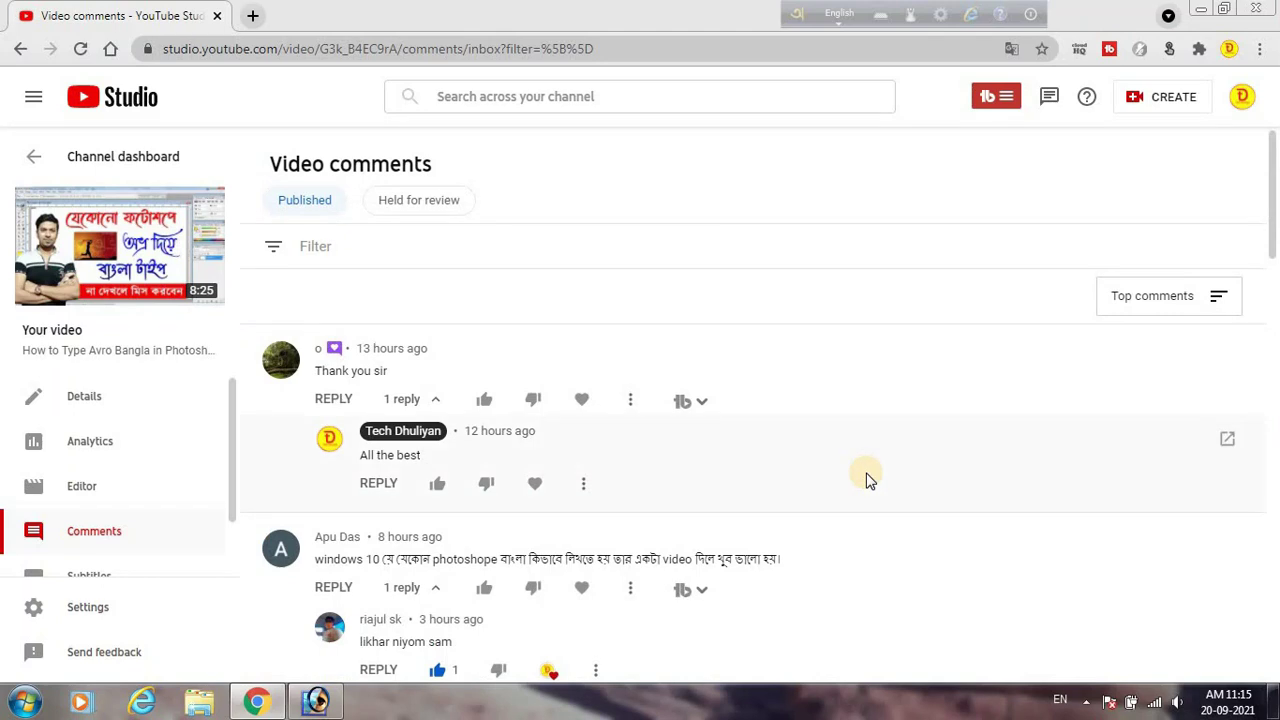
# Create a new 1280×720 white Photoshop document and enlarge its window.
pyautogui.scroll(-2, 868, 480)
pyautogui.scroll(-1, 868, 480)
pyautogui.scroll(-2, 868, 480)
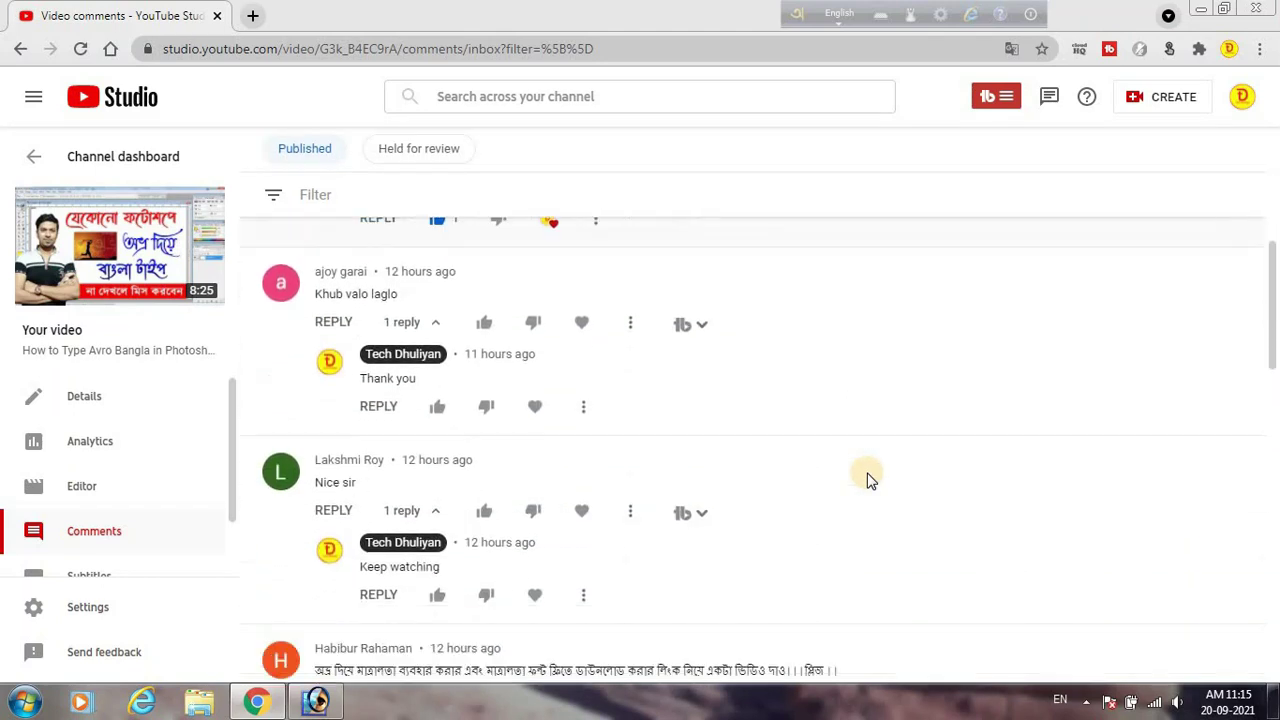
pyautogui.scroll(-3, 866, 478)
pyautogui.scroll(-2, 830, 480)
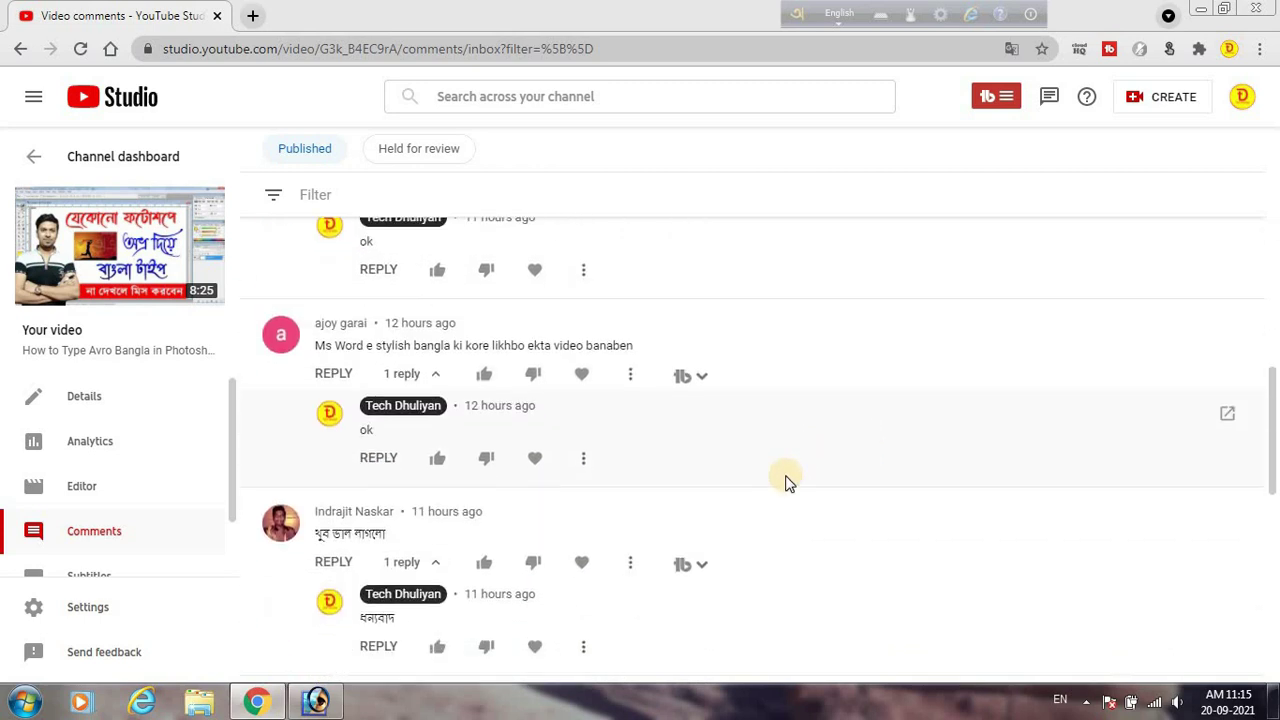
pyautogui.scroll(-3, 785, 482)
pyautogui.scroll(-2, 786, 480)
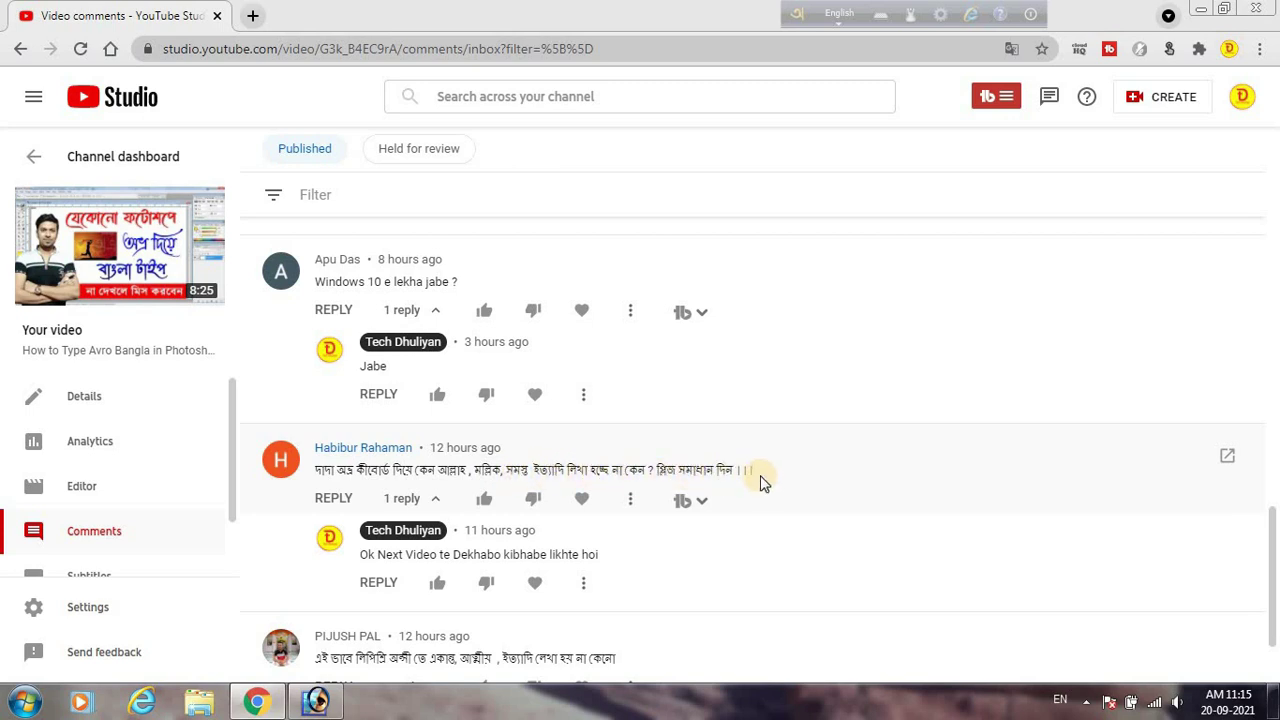
pyautogui.scroll(-1, 757, 483)
pyautogui.scroll(-1, 757, 483)
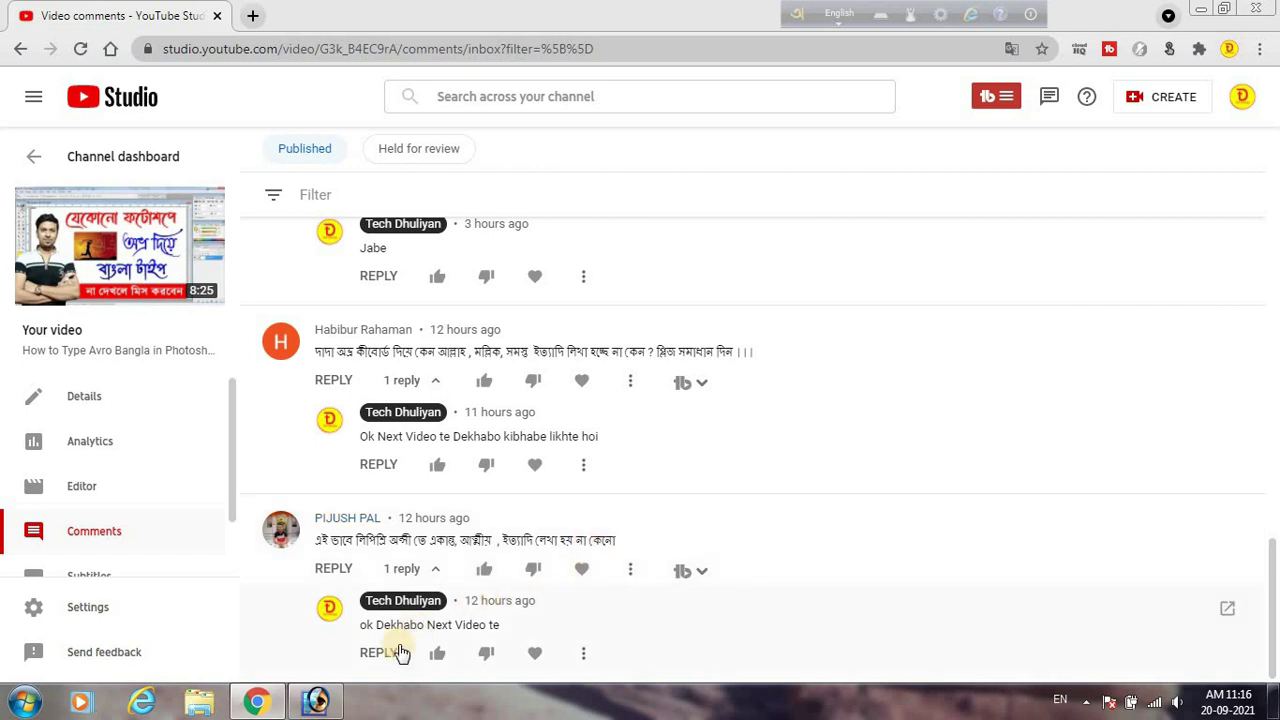
pyautogui.click(316, 703)
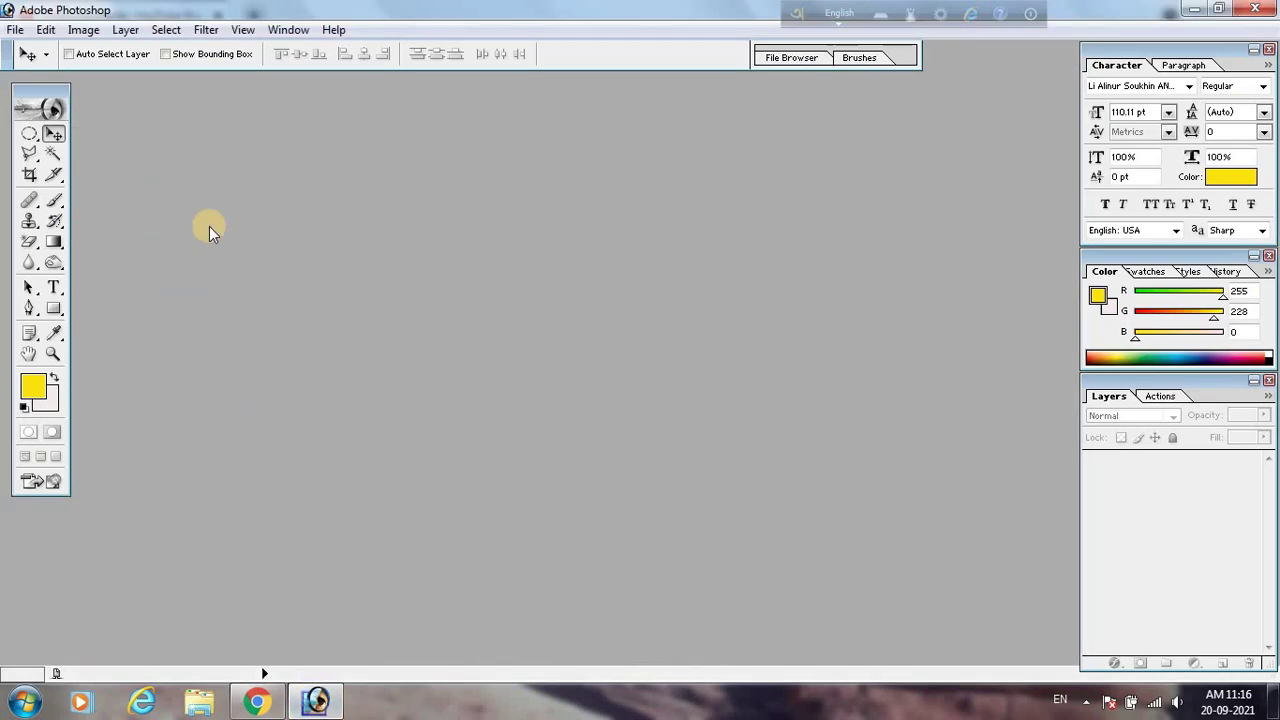
pyautogui.click(15, 29)
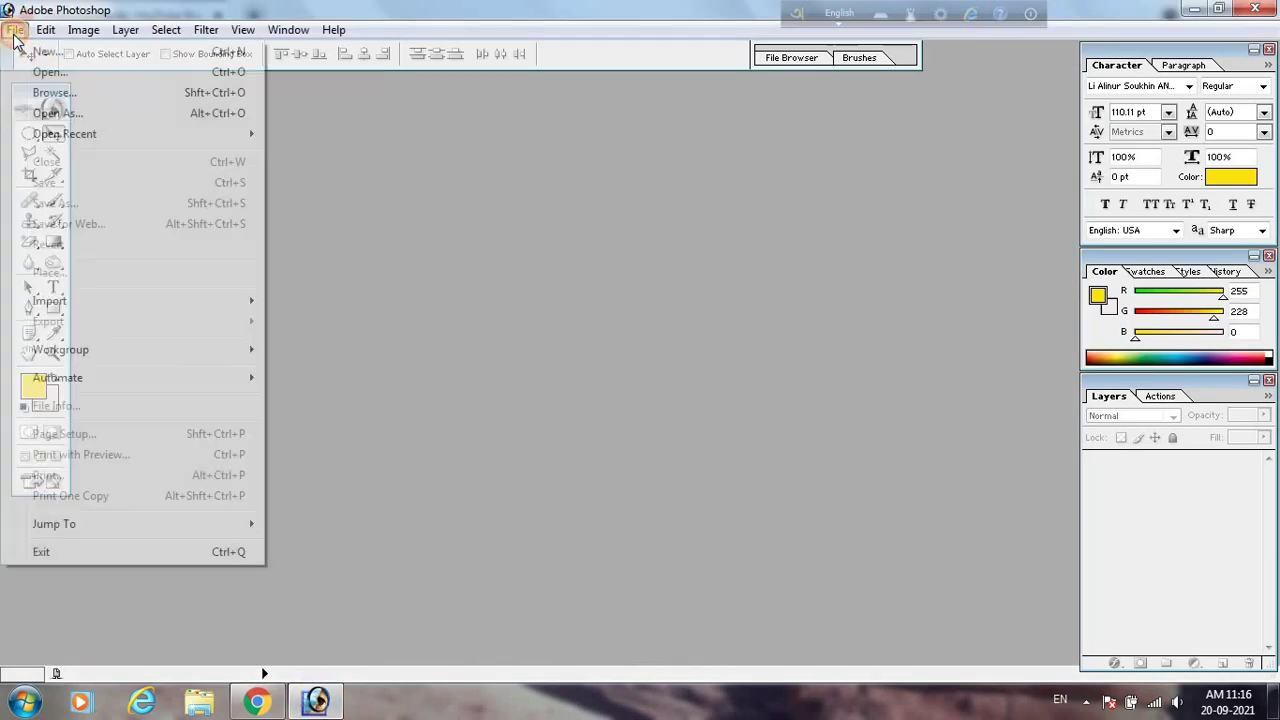
pyautogui.click(28, 52)
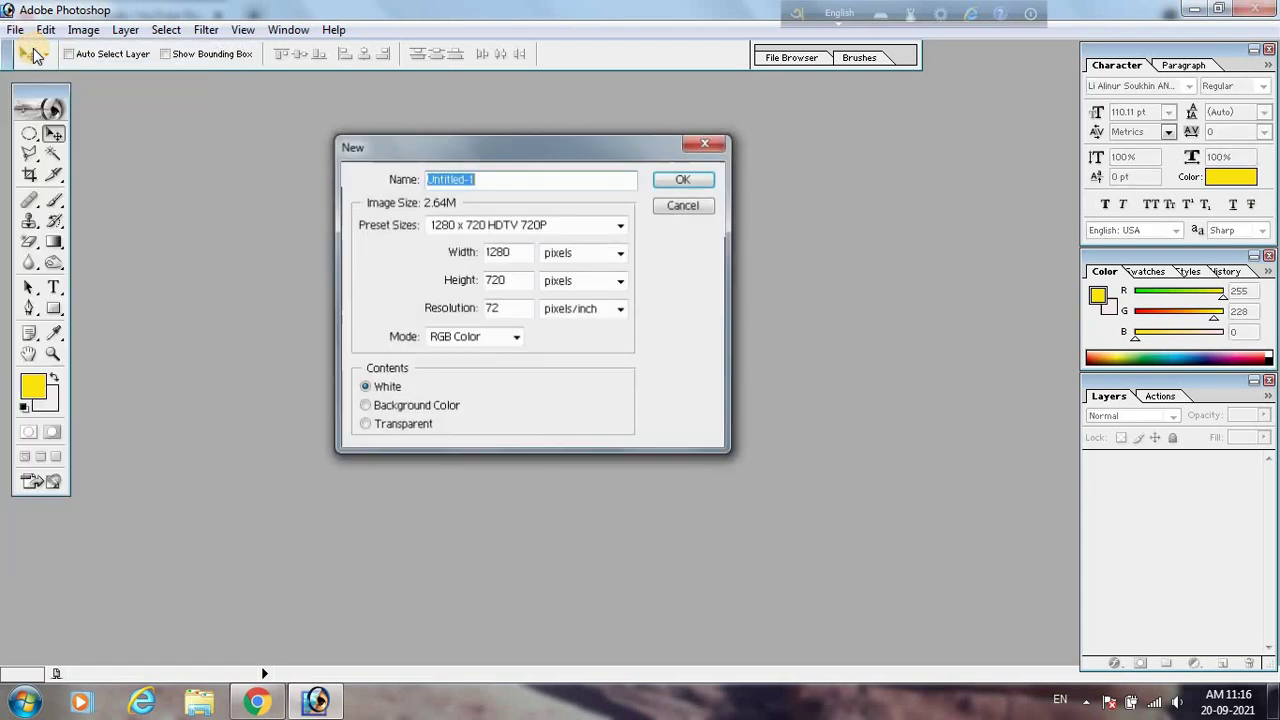
pyautogui.click(684, 180)
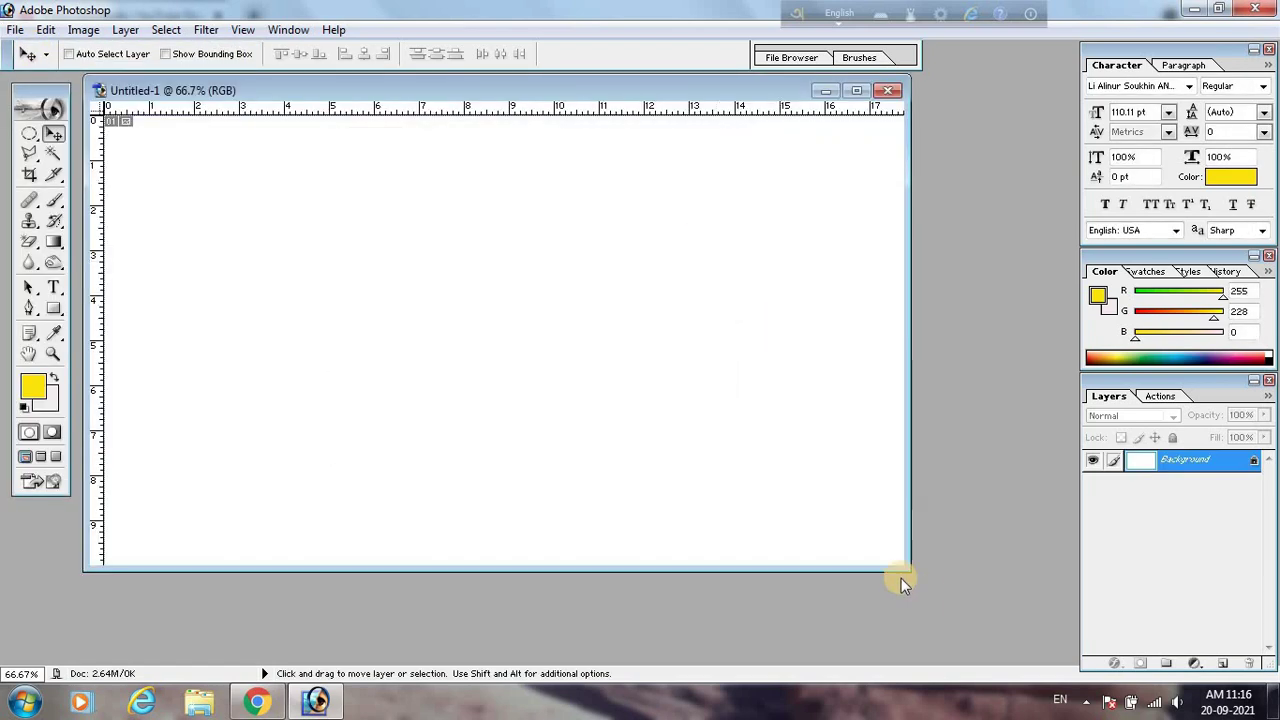
pyautogui.moveTo(909, 569); pyautogui.dragTo(953, 615)
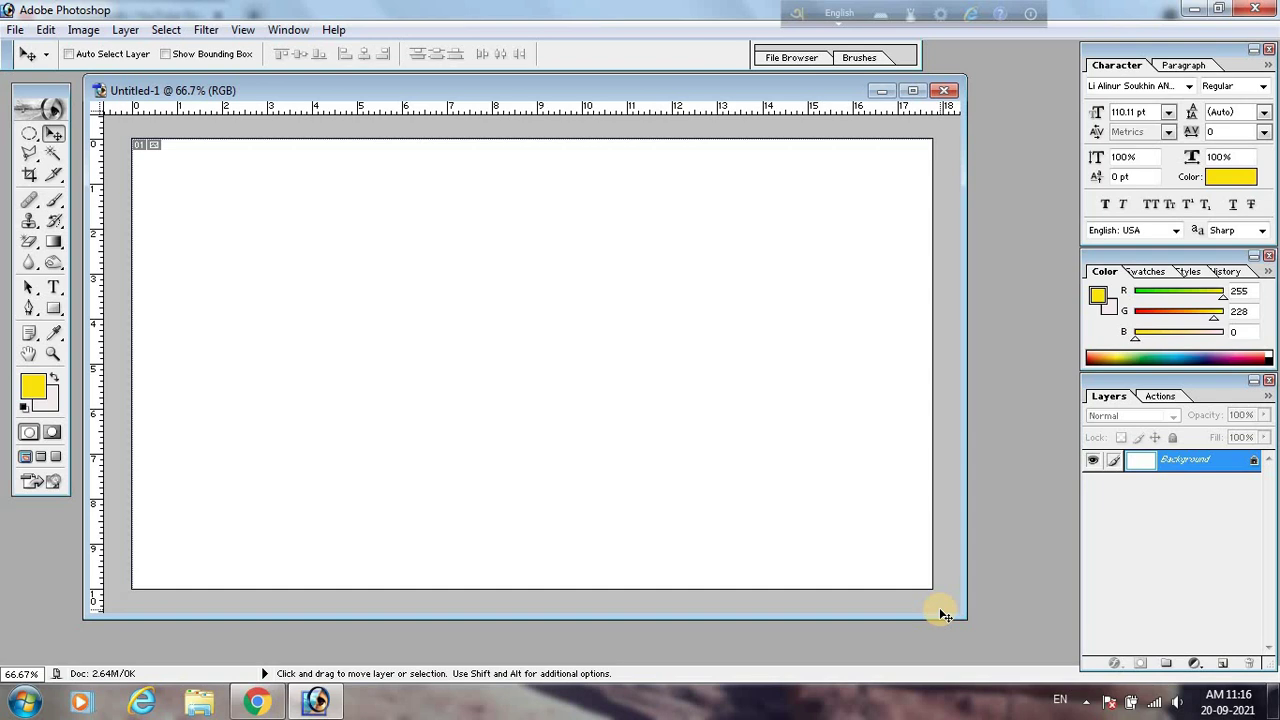
# Switch Avro Keyboard's output option to 'Output as ANSI'.
pyautogui.click(941, 15)
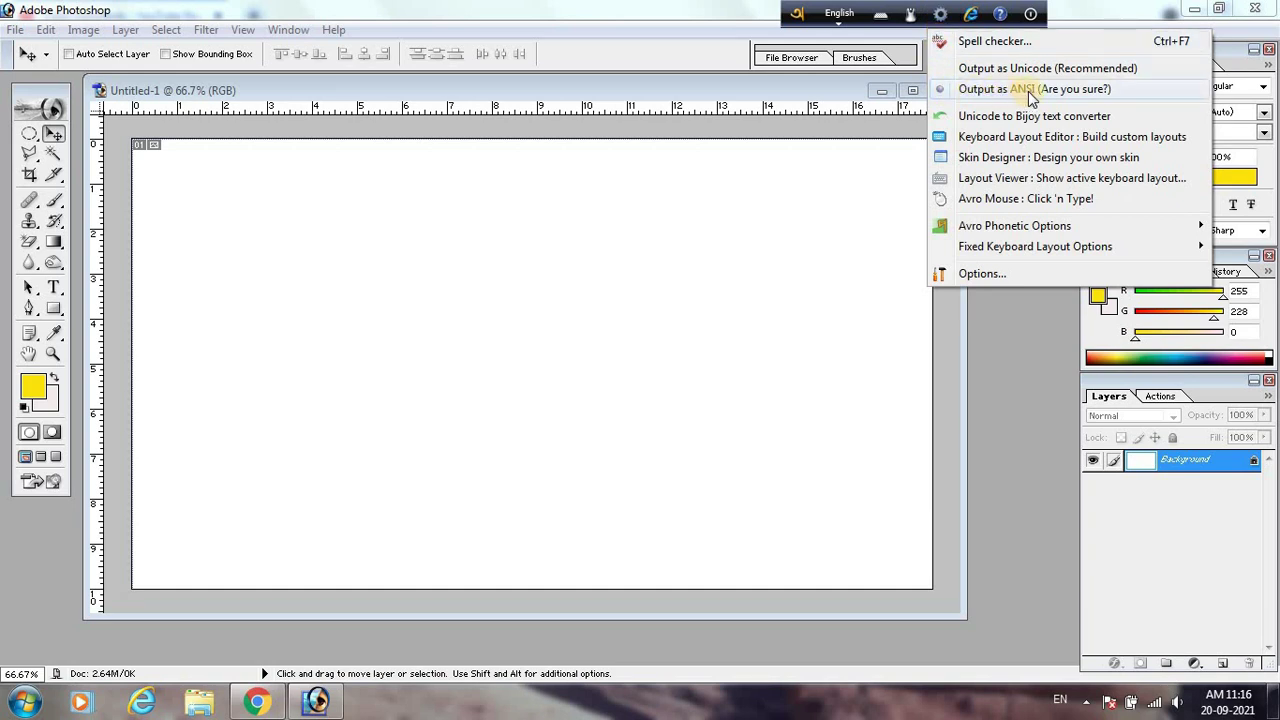
pyautogui.click(968, 90)
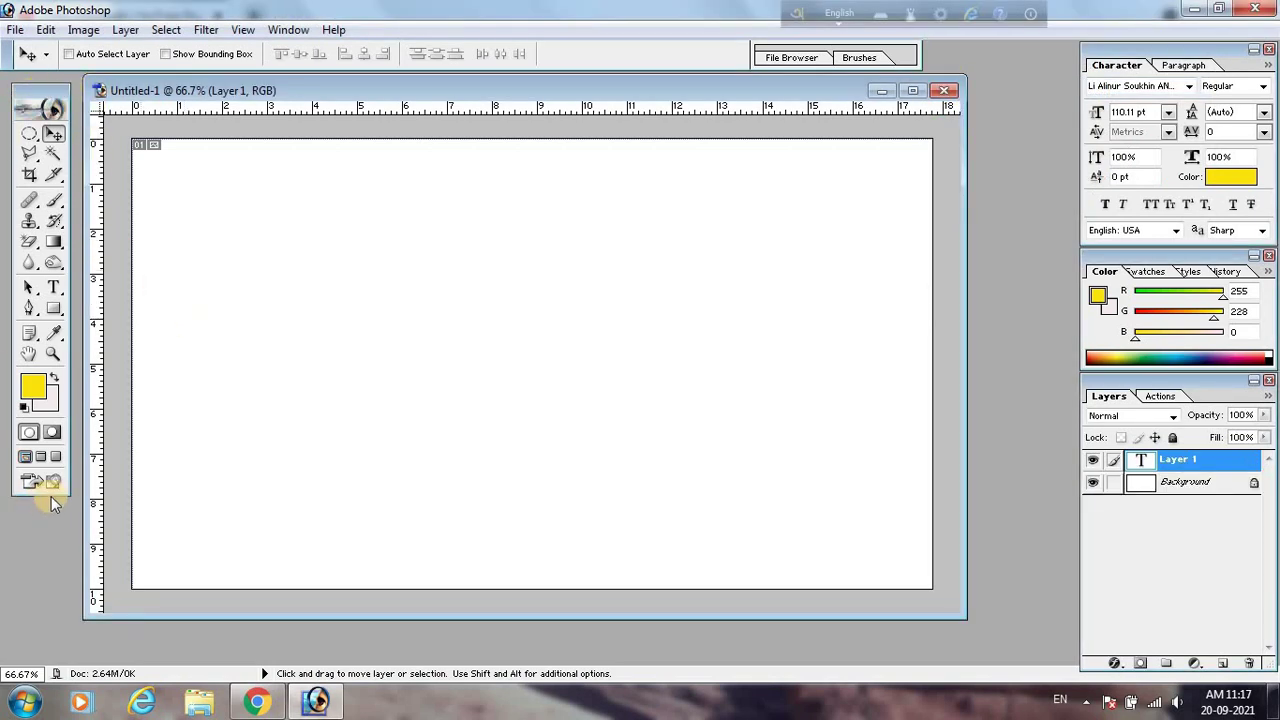
# Start a text layer near the canvas top-left in black Li Ador Shurobhi ANSI.
pyautogui.click(54, 290)
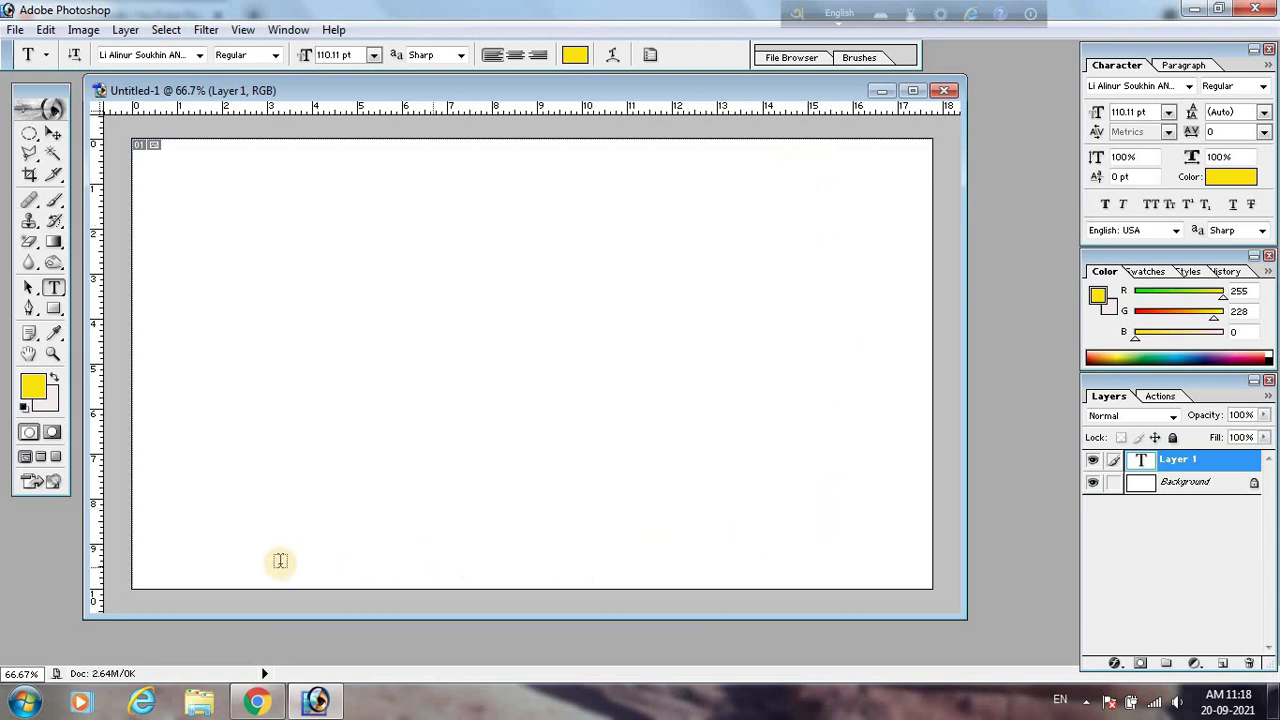
pyautogui.click(165, 242)
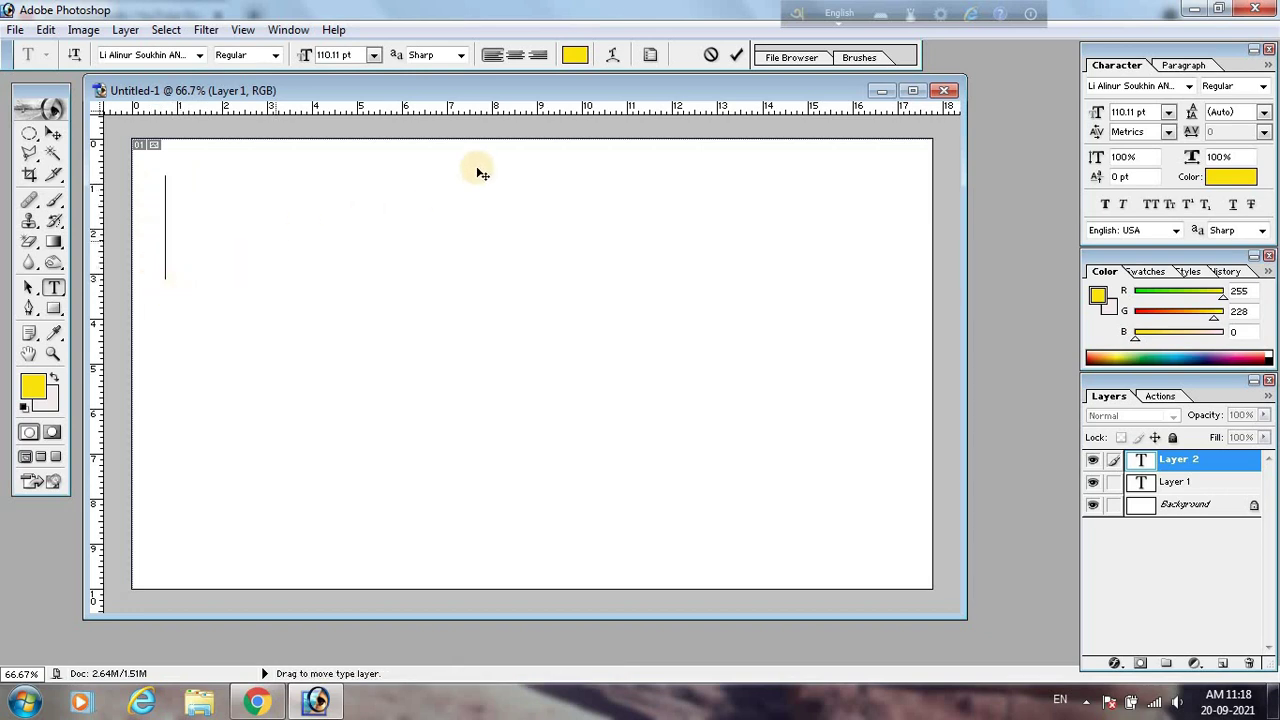
pyautogui.click(575, 57)
pyautogui.moveTo(968, 391); pyautogui.dragTo(1066, 547)
pyautogui.click(1226, 296)
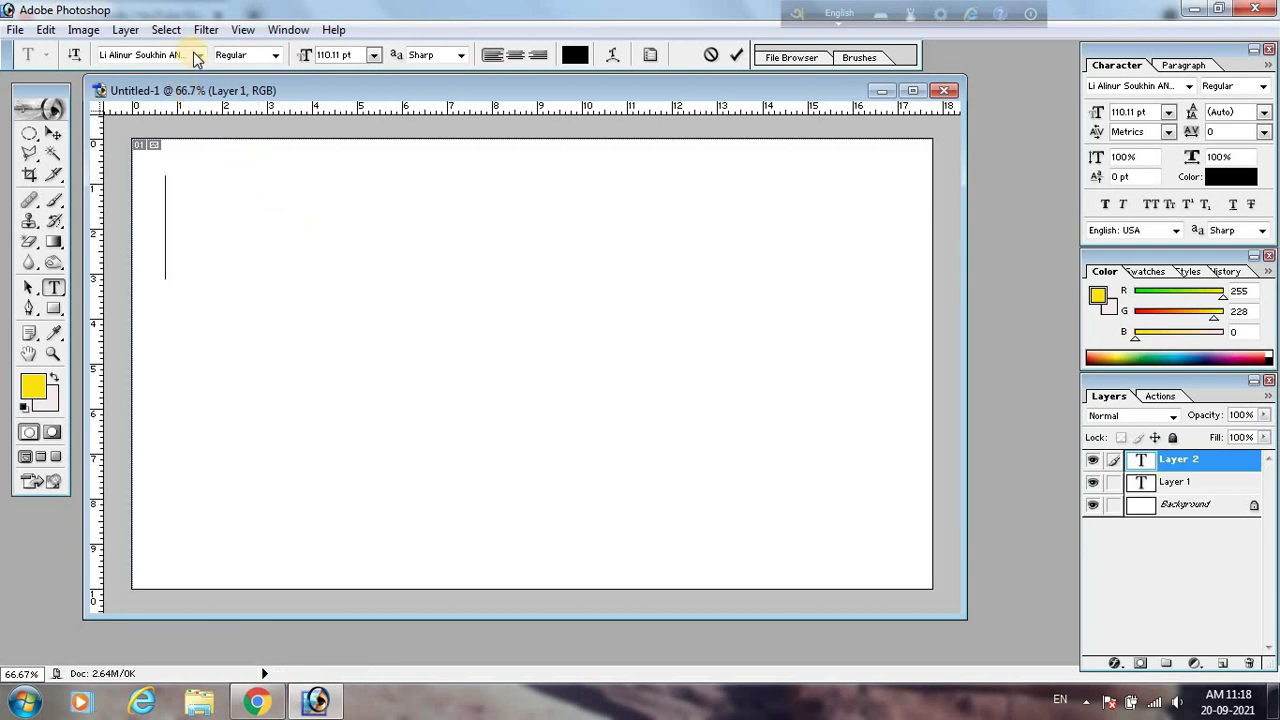
pyautogui.moveTo(200, 55); pyautogui.dragTo(257, 218)
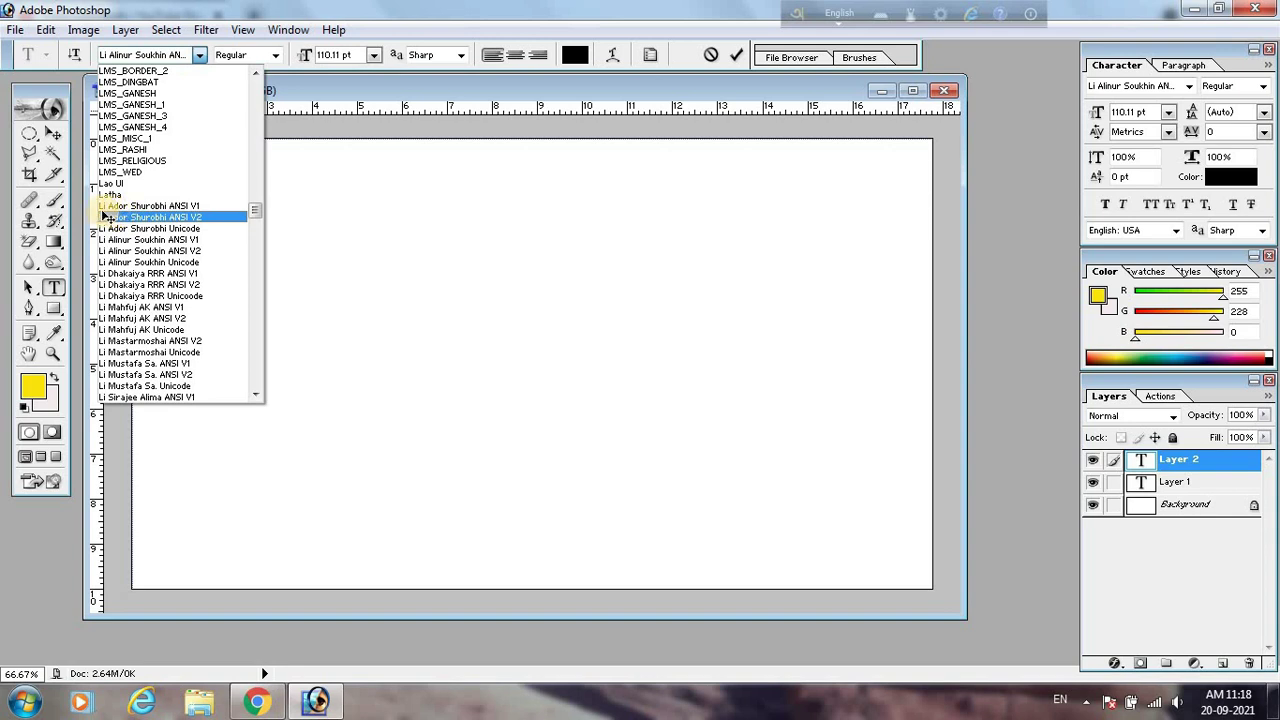
pyautogui.click(168, 206)
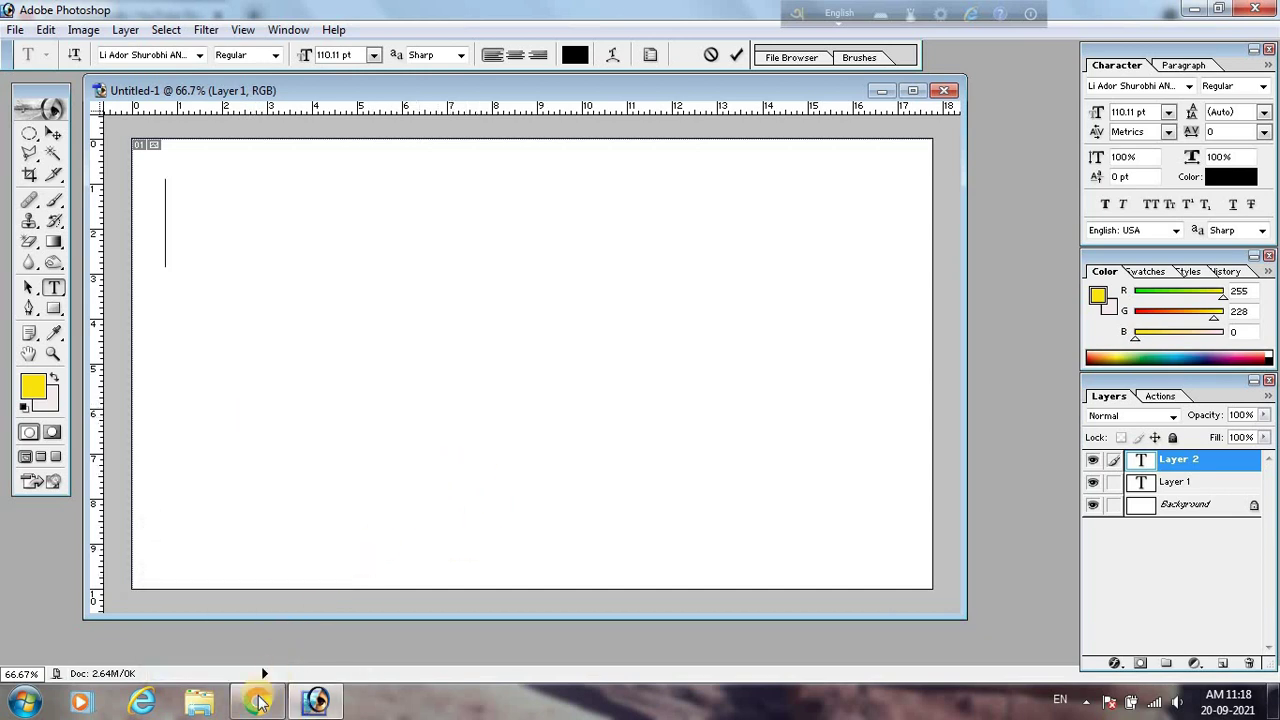
pyautogui.moveTo(257, 701)
pyautogui.click(350, 512)
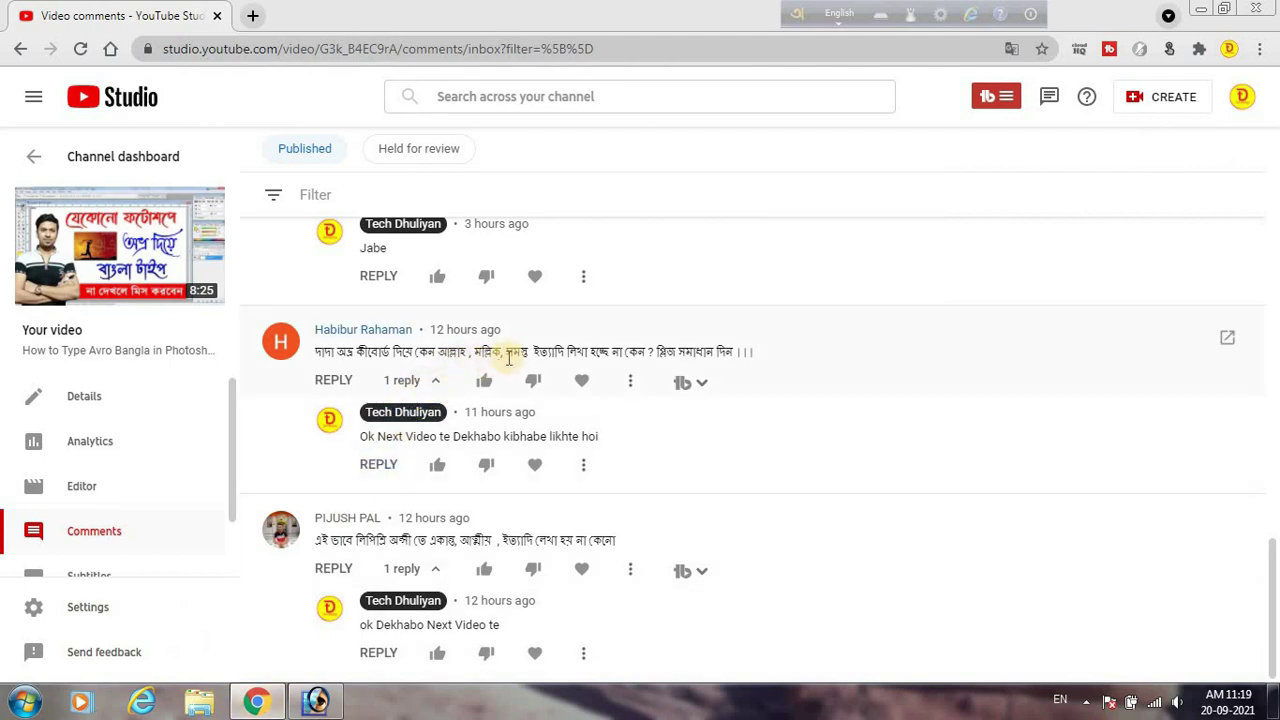
pyautogui.click(316, 701)
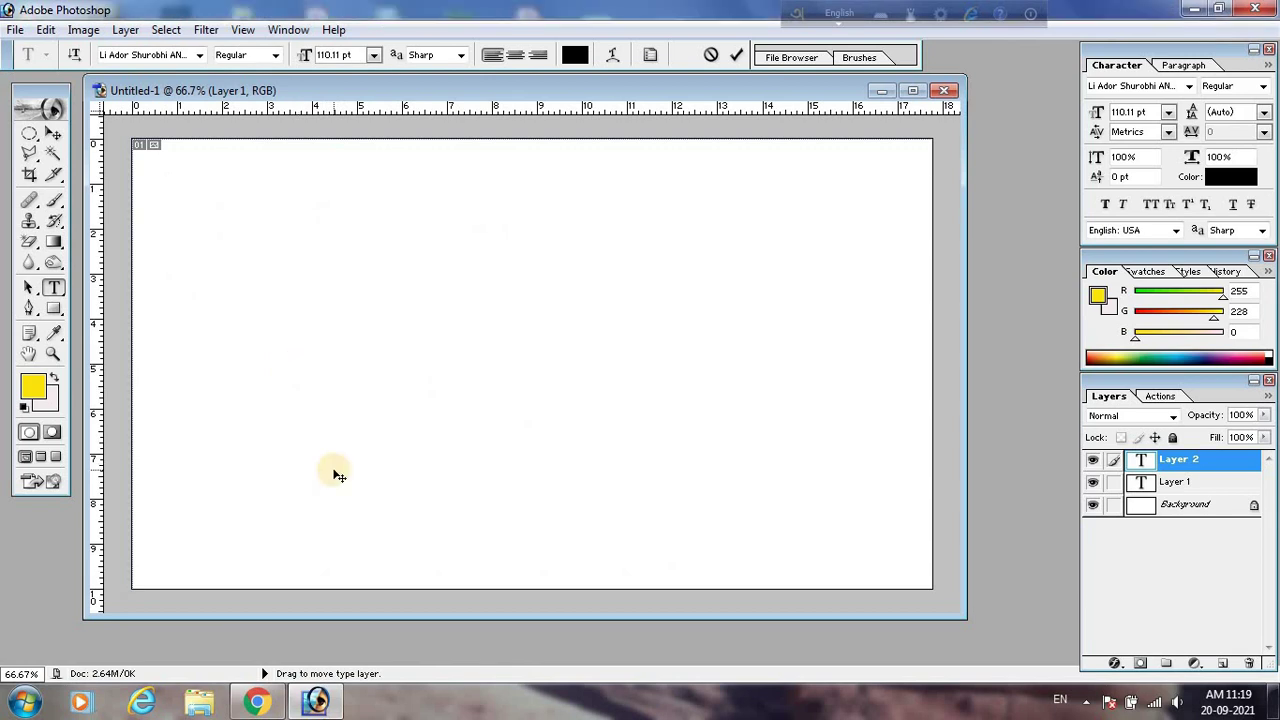
# Turn on Bengali with F12 and type 'allah' and 'mllik smst', checking YouTube Studio comments.
pyautogui.press('F12')
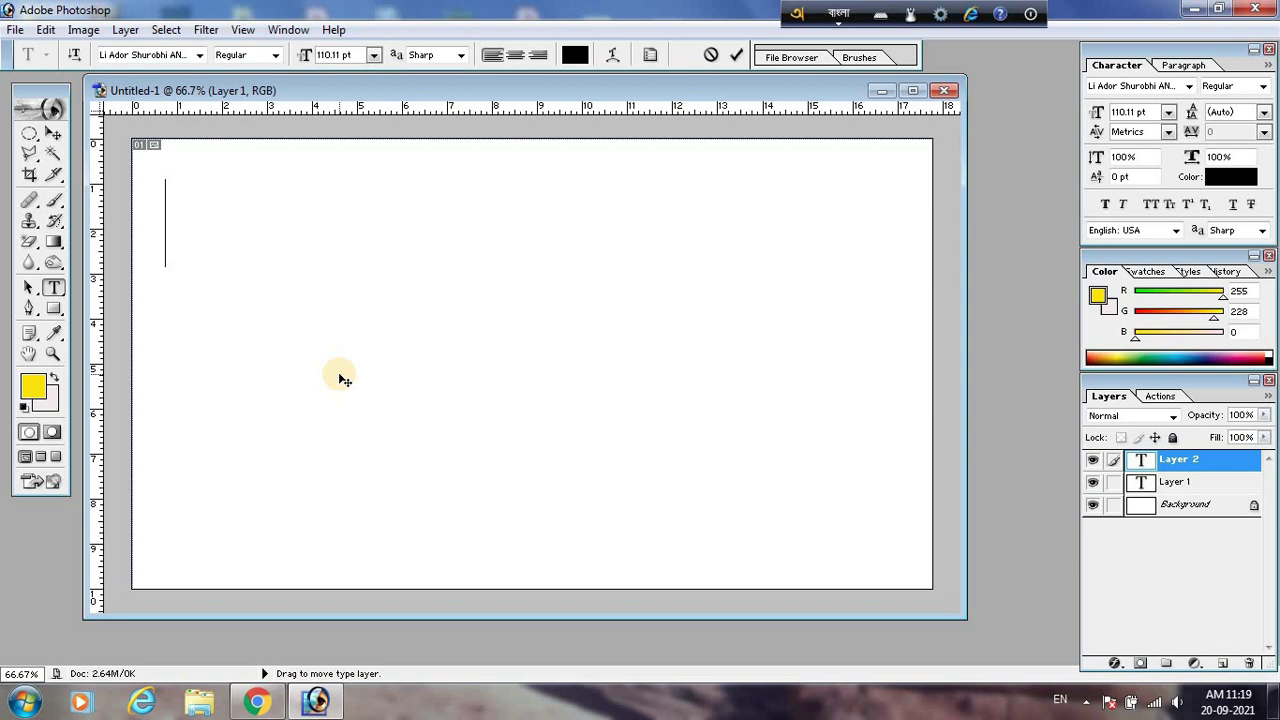
pyautogui.write('all')
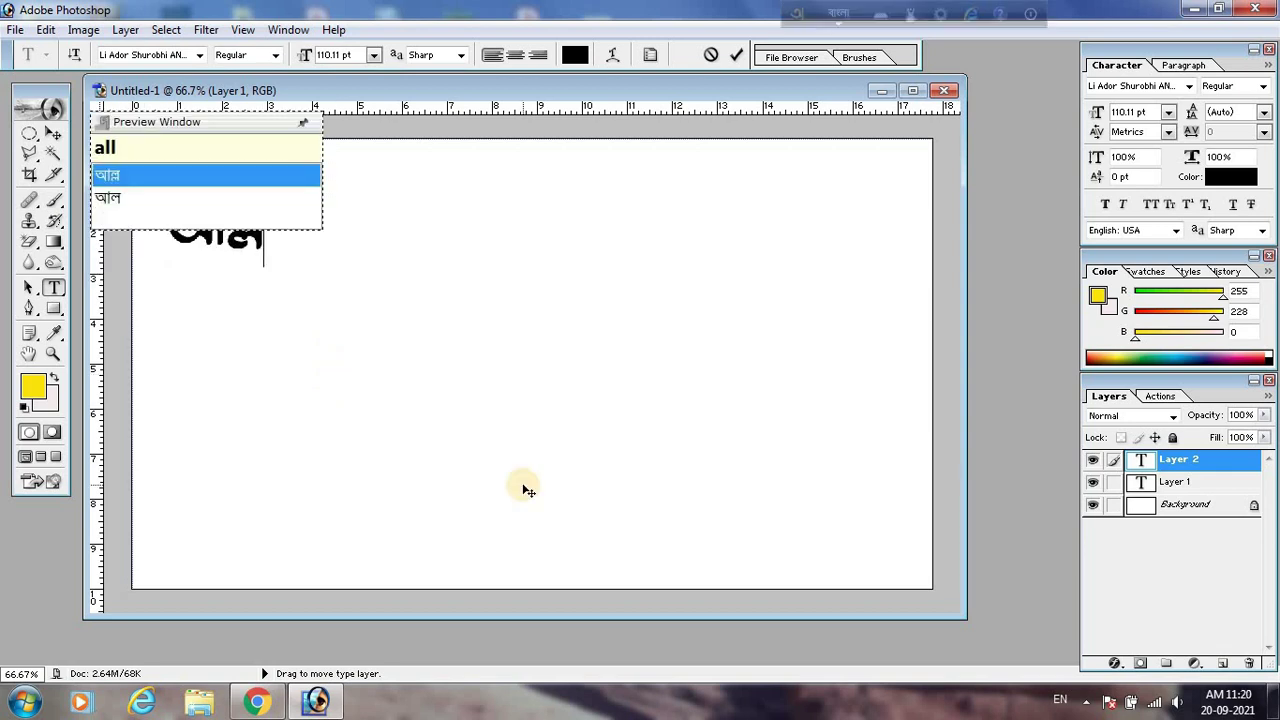
pyautogui.write('ah')
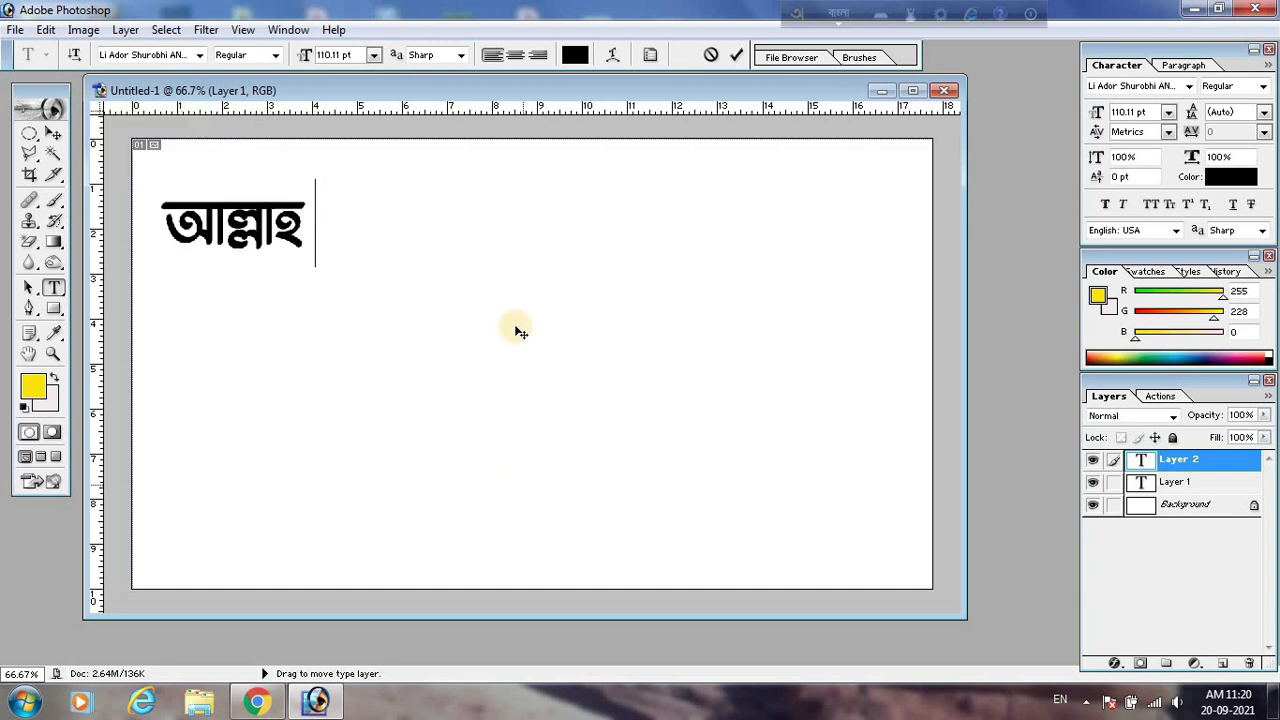
pyautogui.click(257, 703)
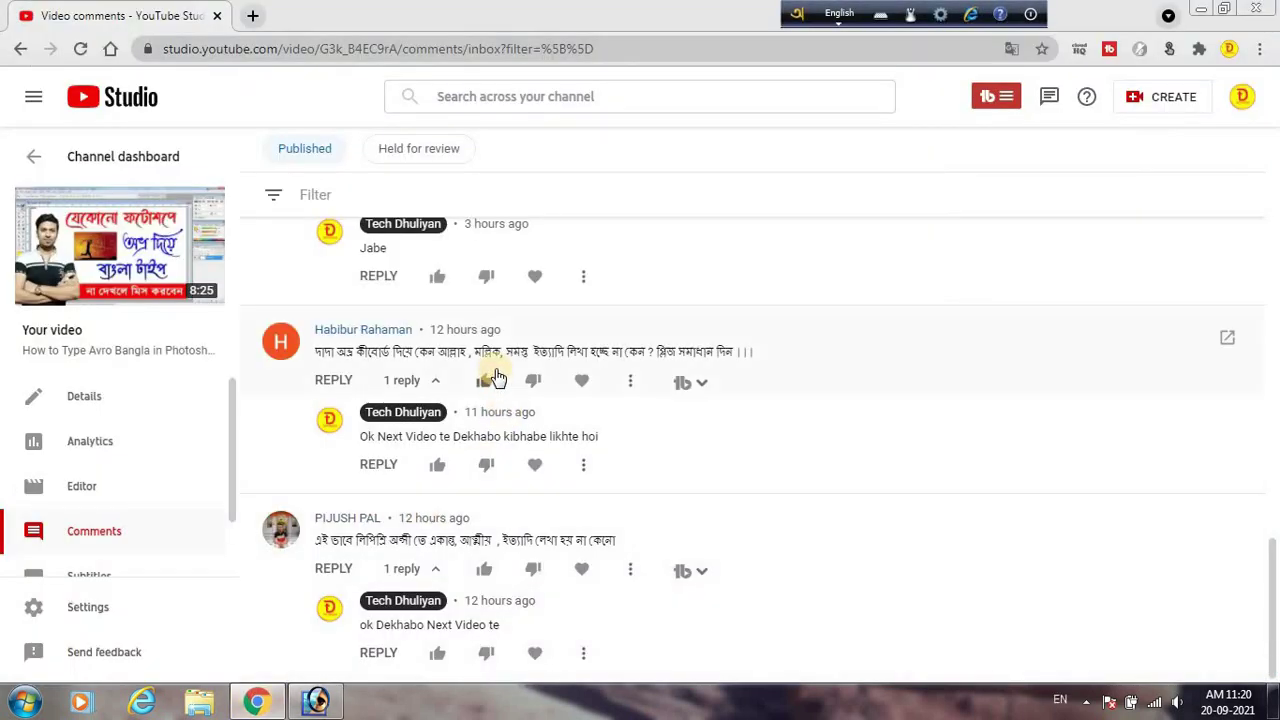
pyautogui.click(318, 703)
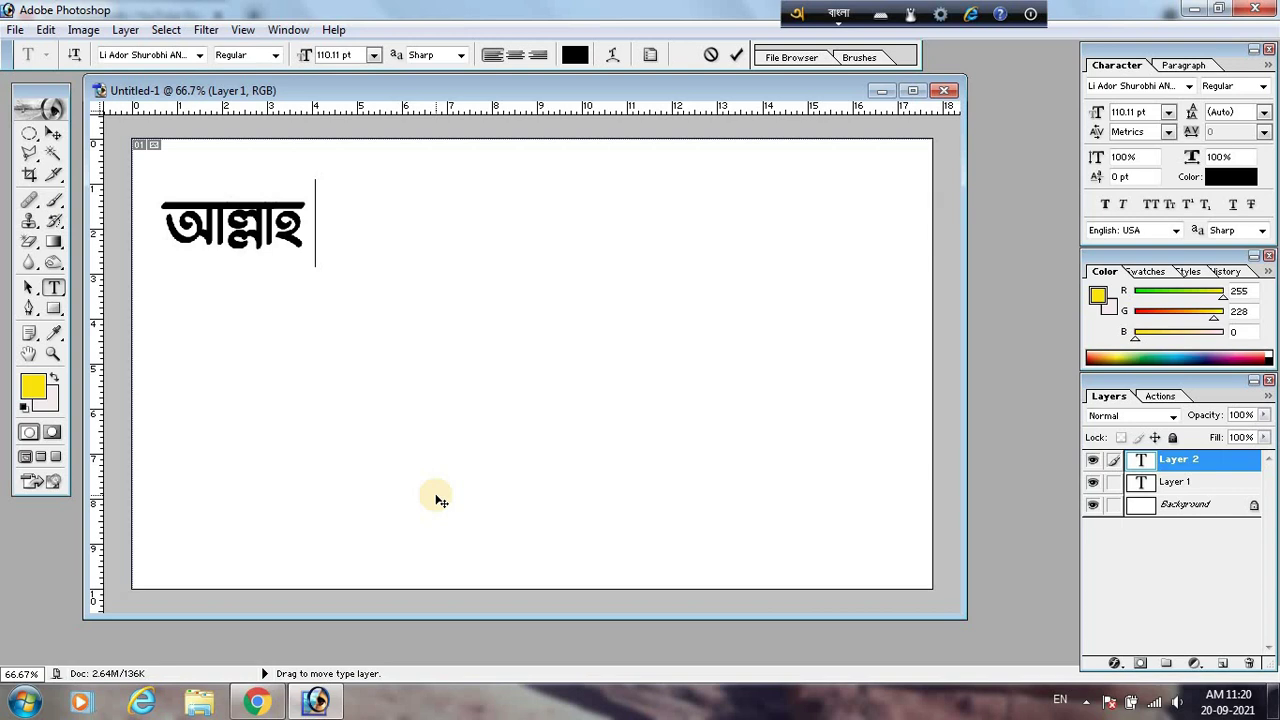
pyautogui.write('m')
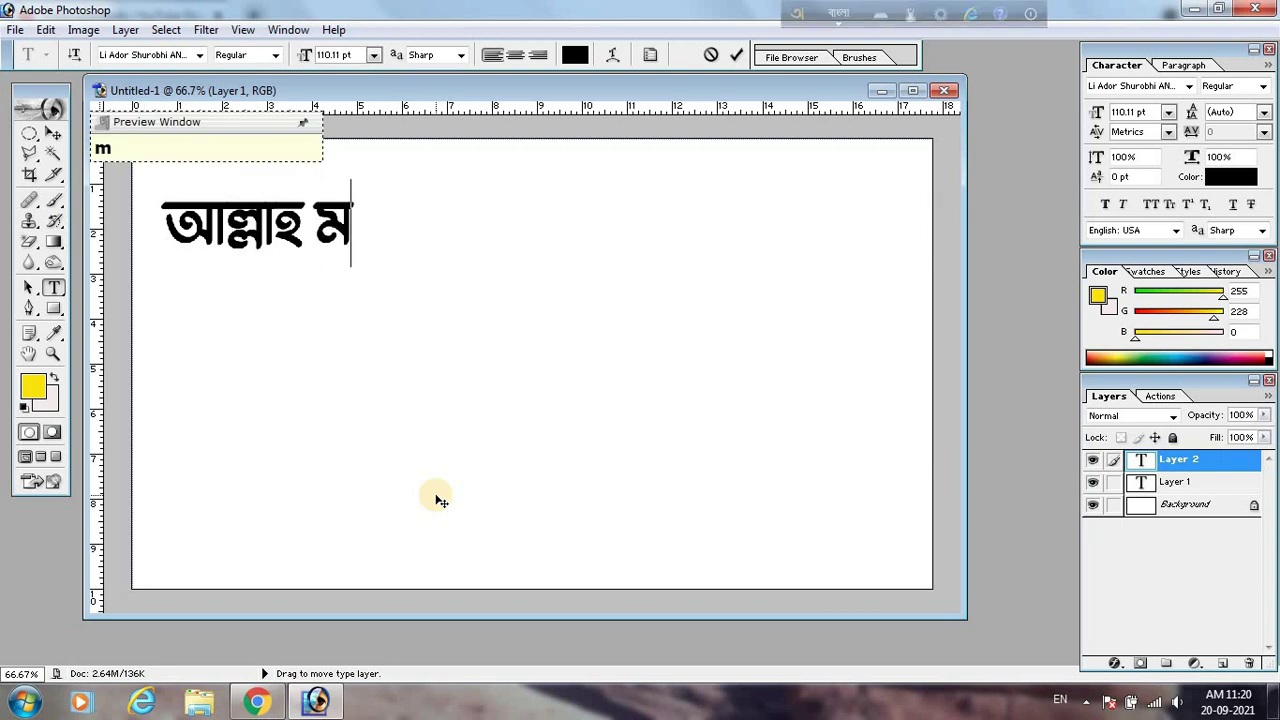
pyautogui.write('ll')
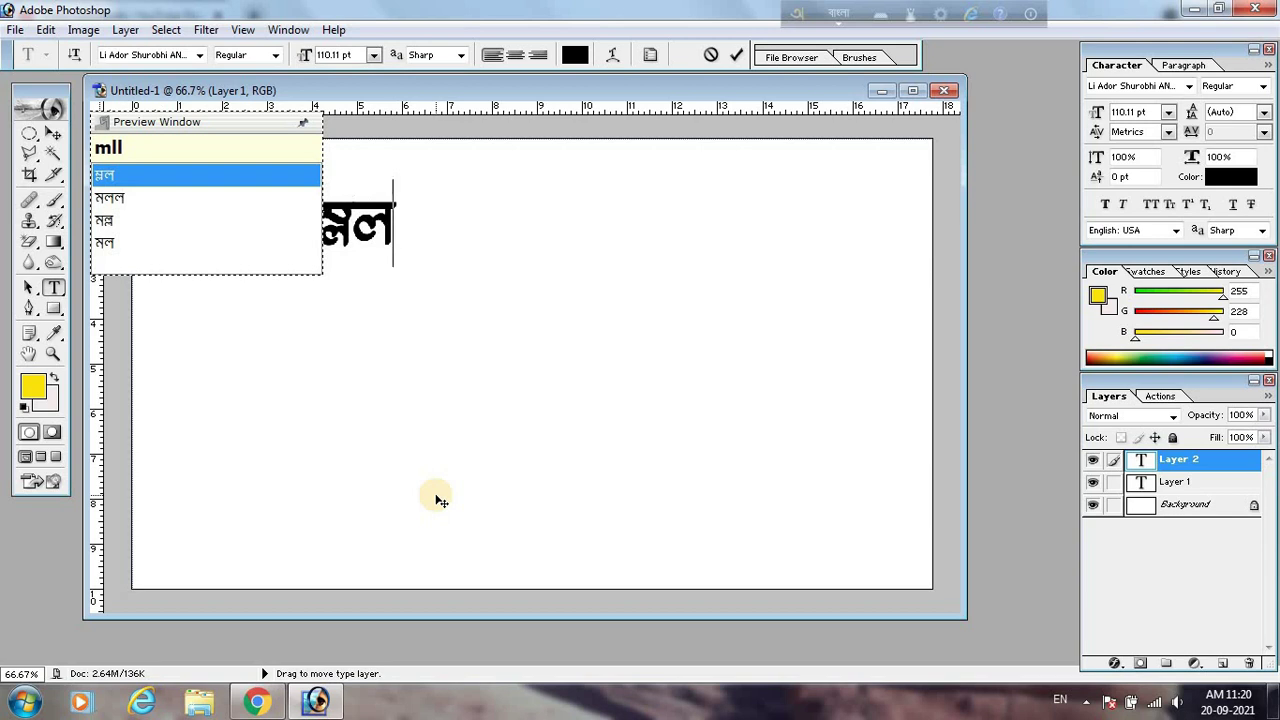
pyautogui.write('ik')
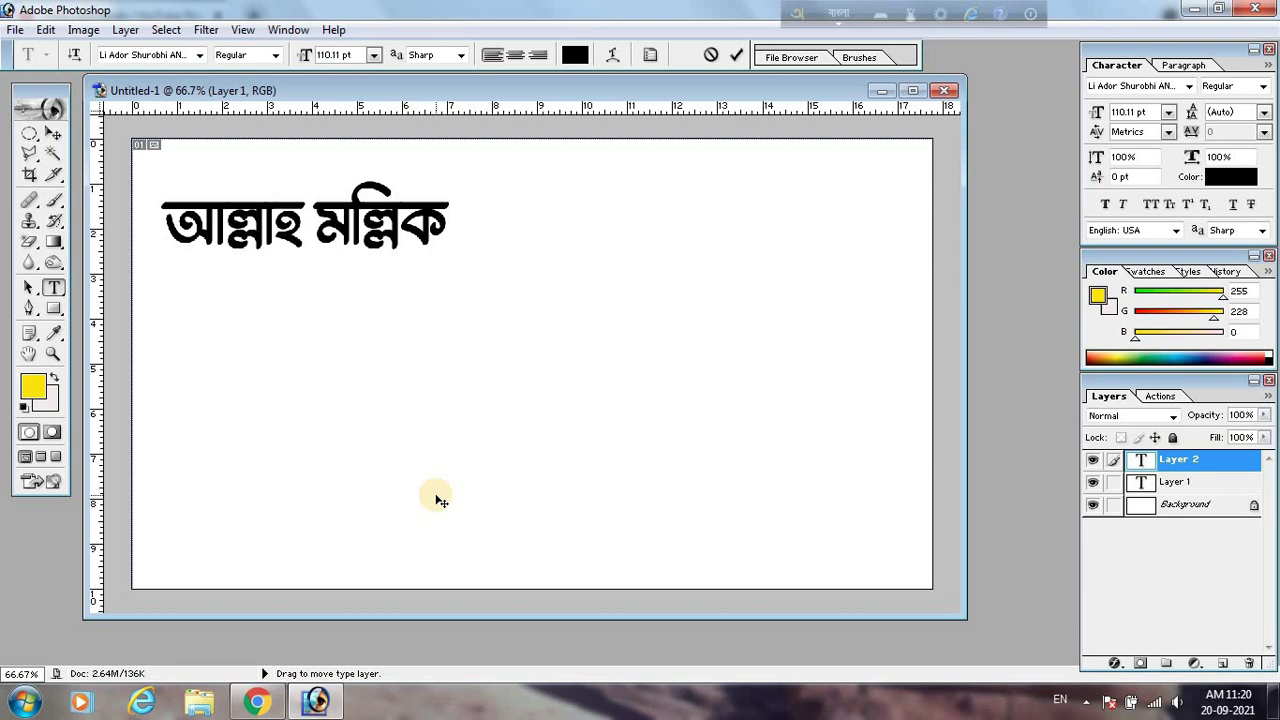
pyautogui.write(' s')
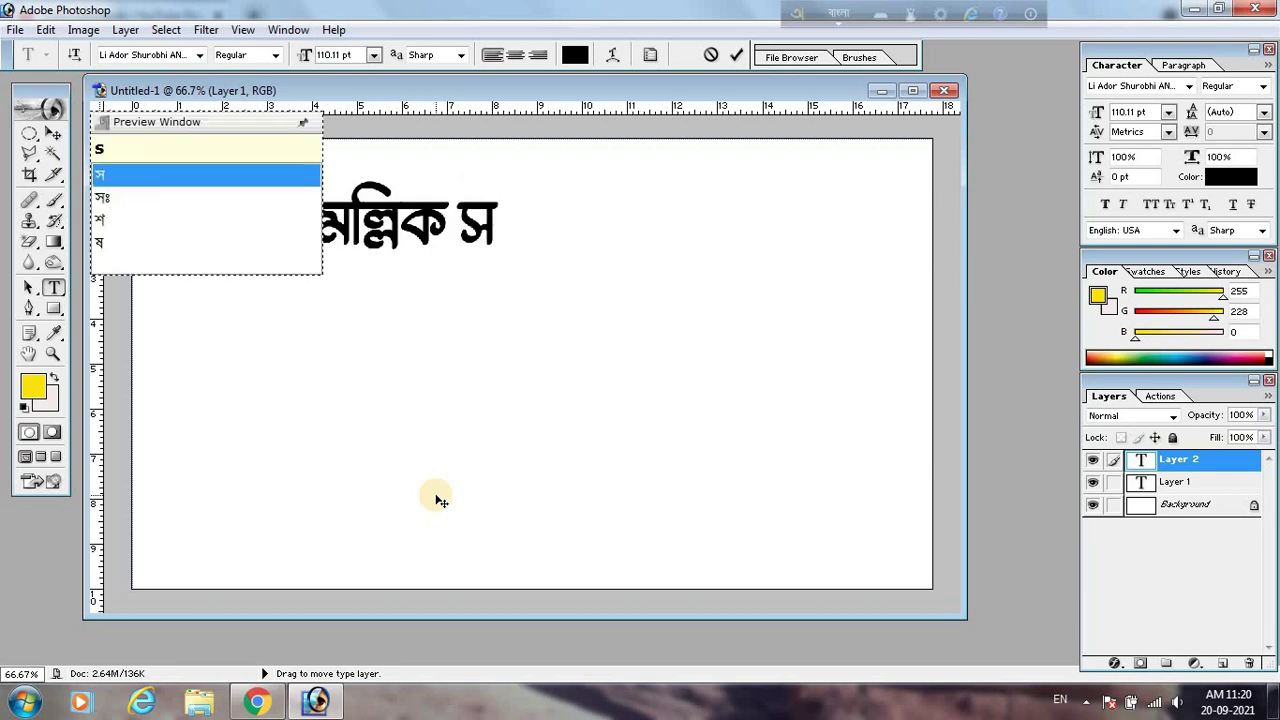
pyautogui.write('m')
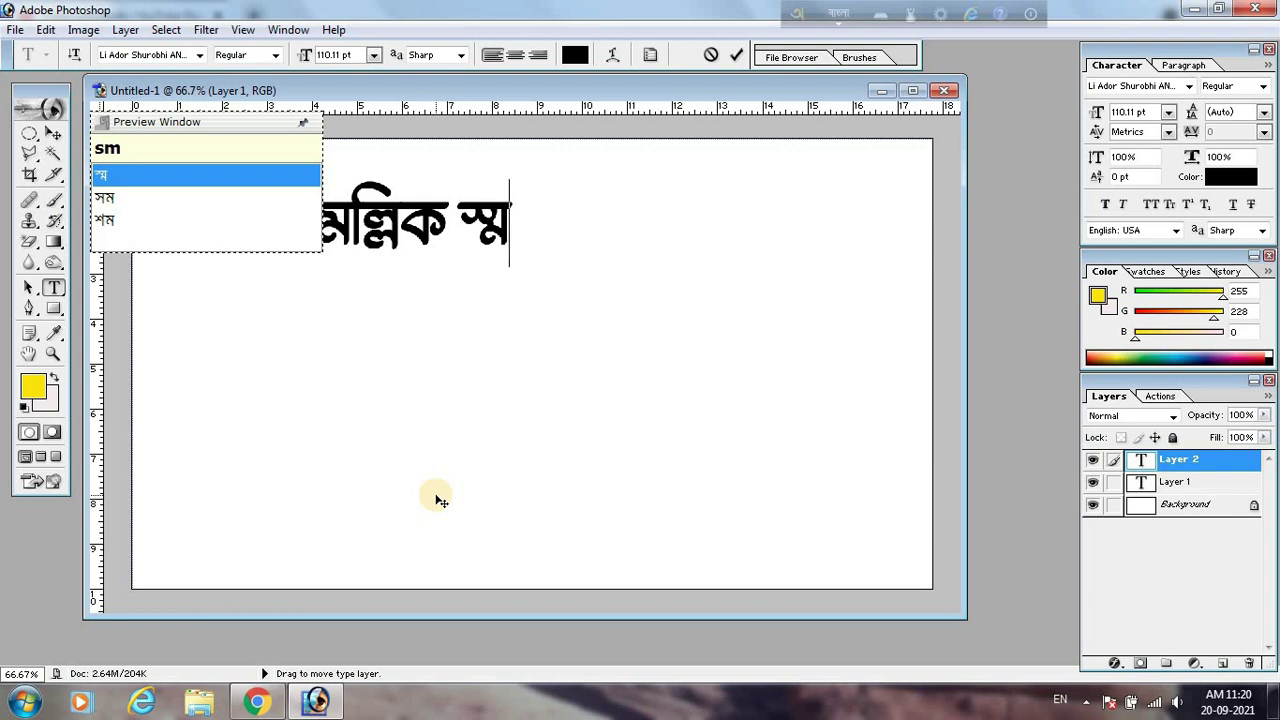
pyautogui.write('s')
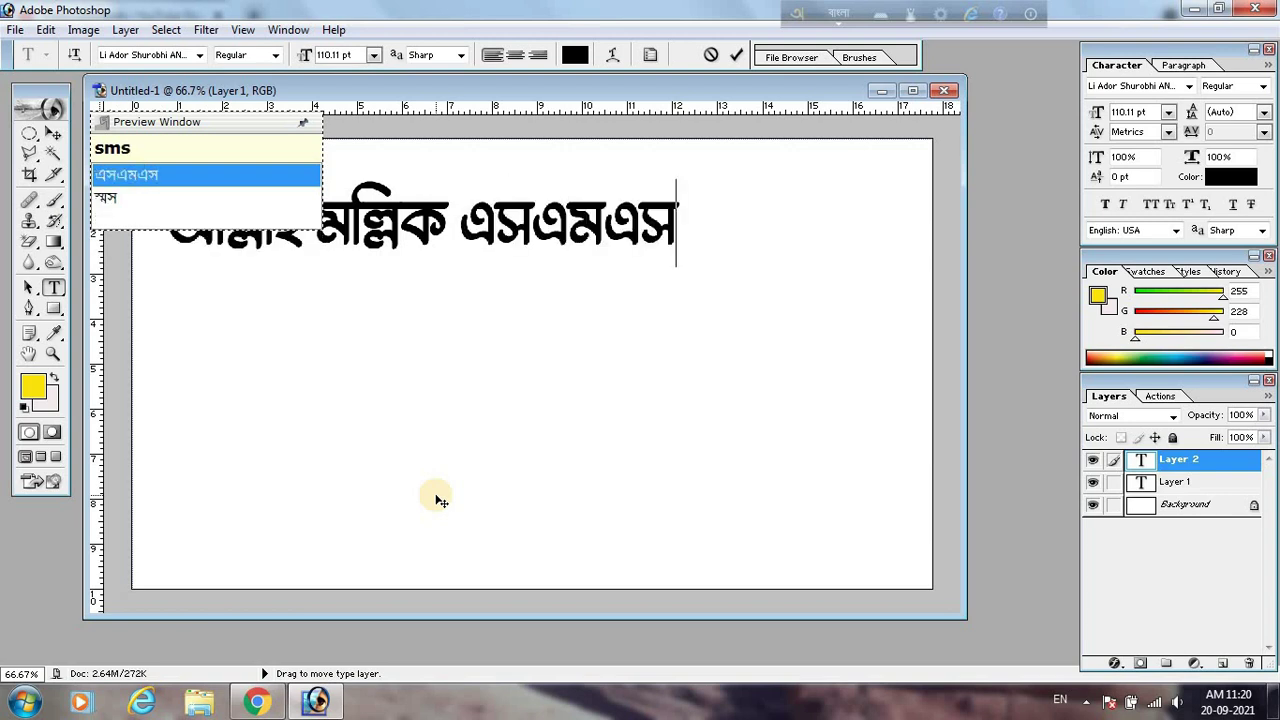
pyautogui.write('t')
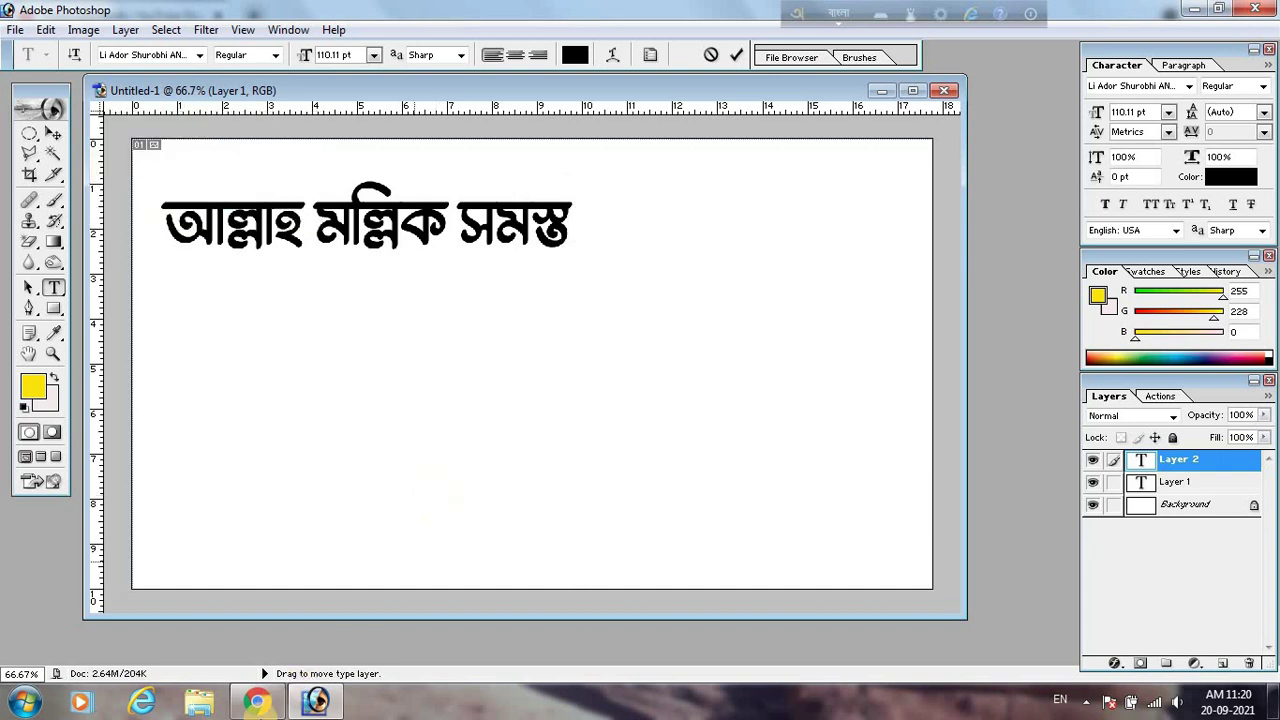
pyautogui.click(256, 702)
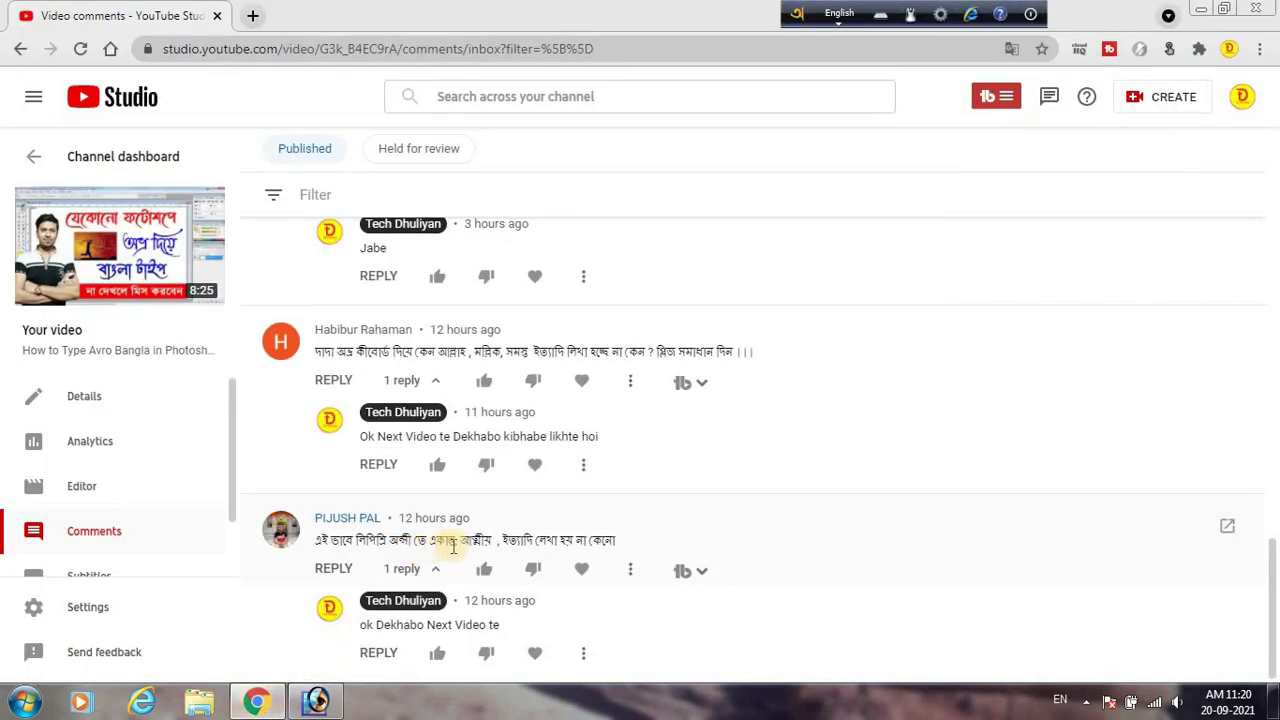
# Start a new line and type 'ons' plus 'I' to produce অন্সী.
pyautogui.click(316, 702)
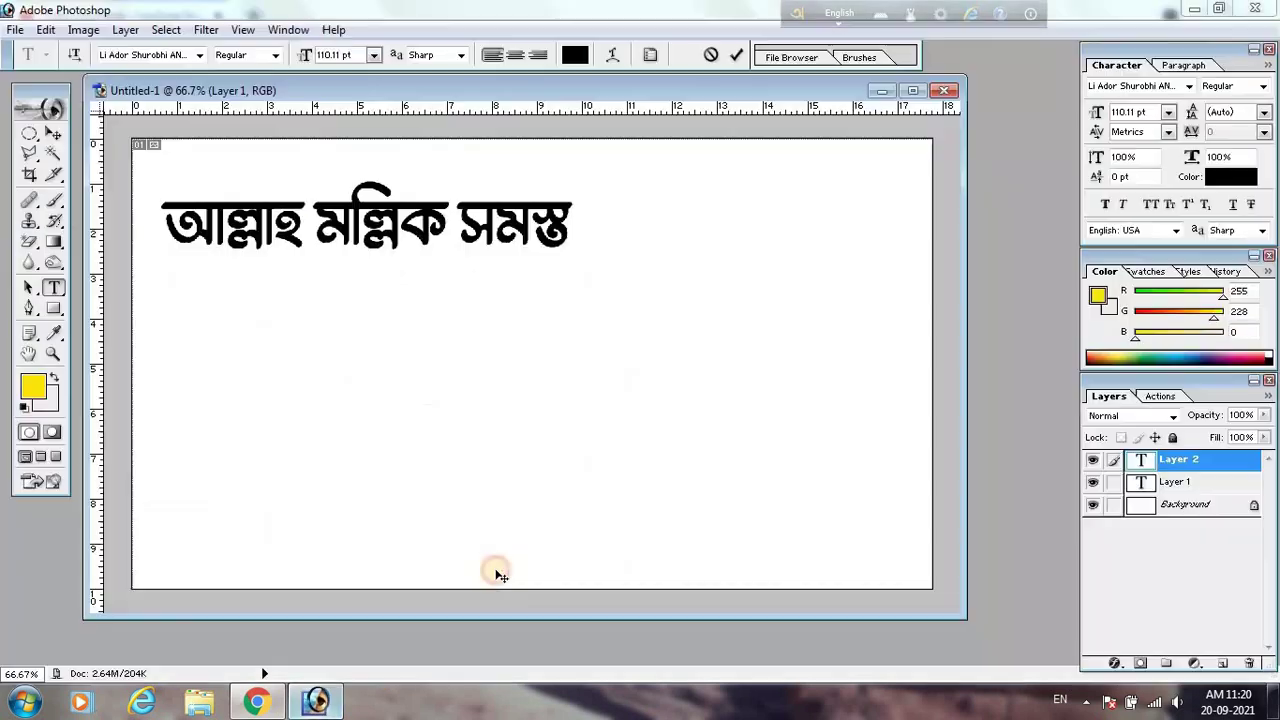
pyautogui.press('Return')
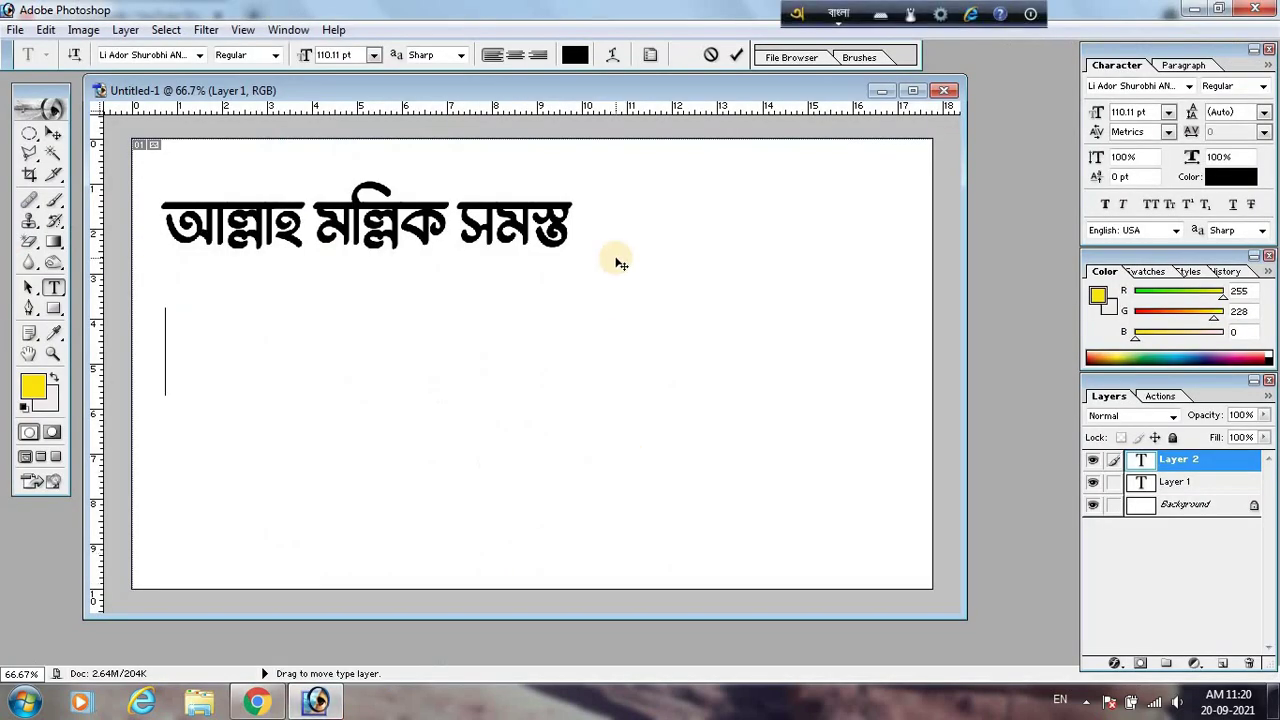
pyautogui.write('o')
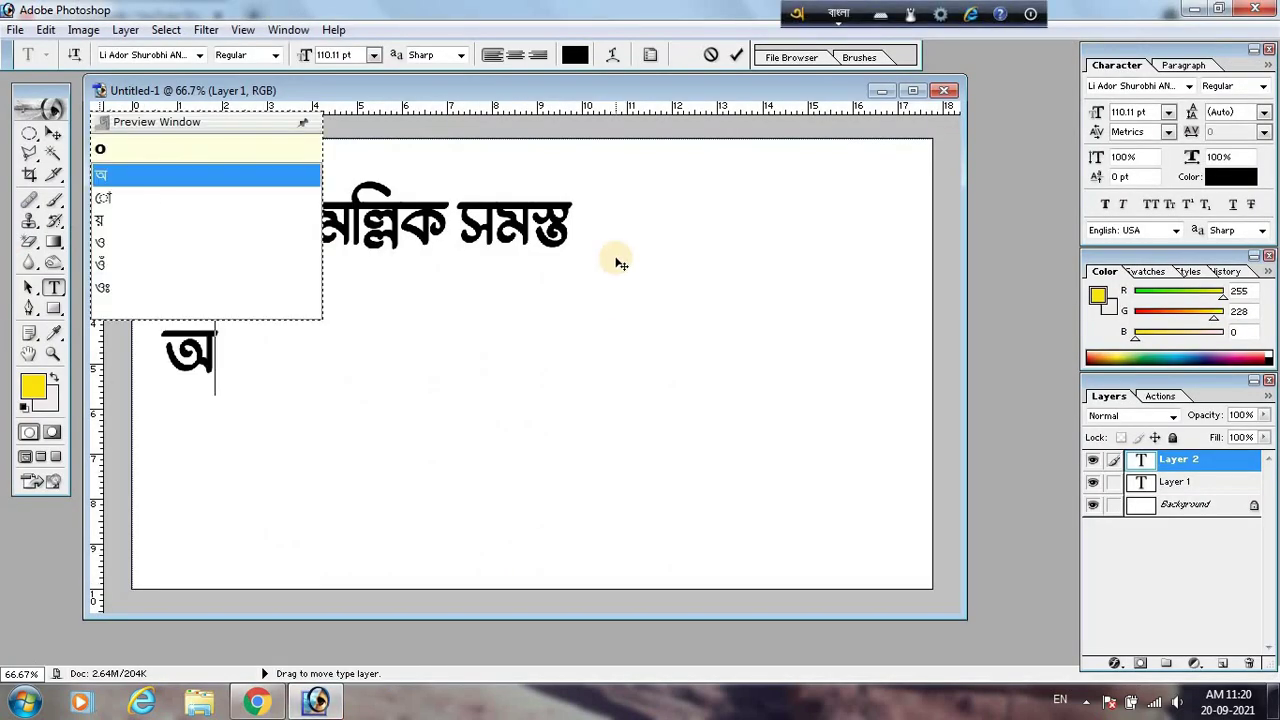
pyautogui.write('n')
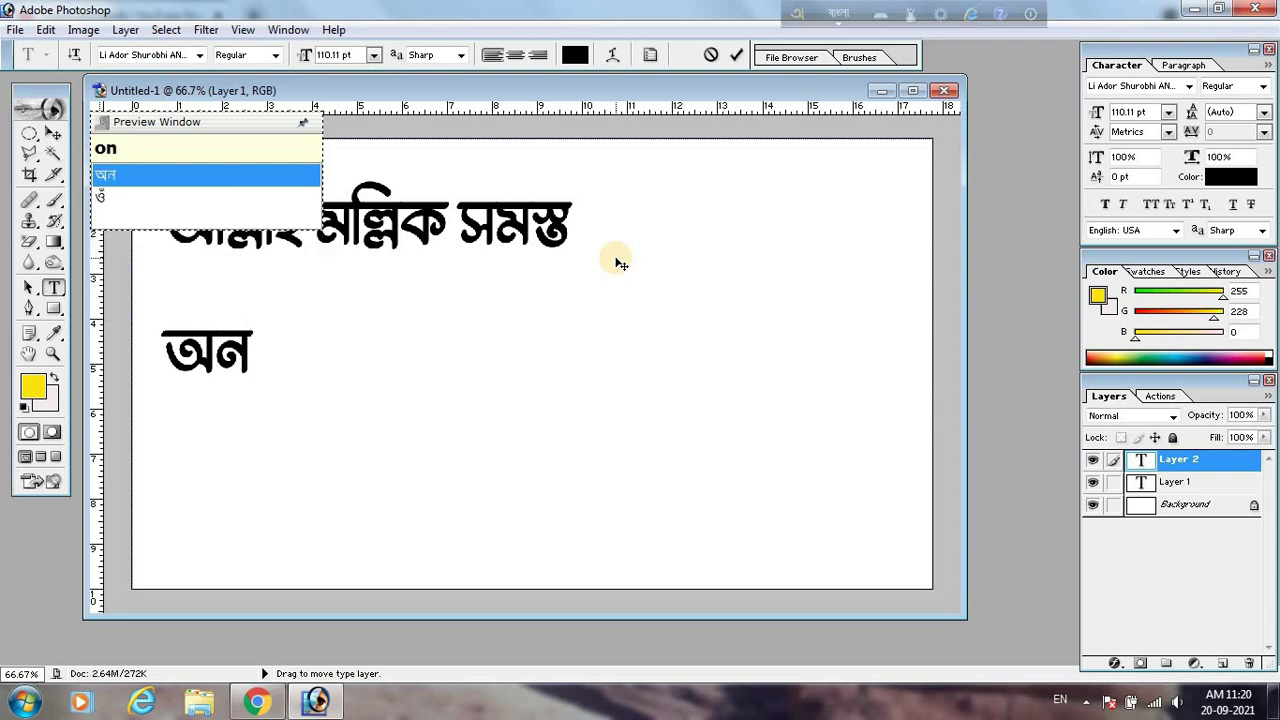
pyautogui.write('s')
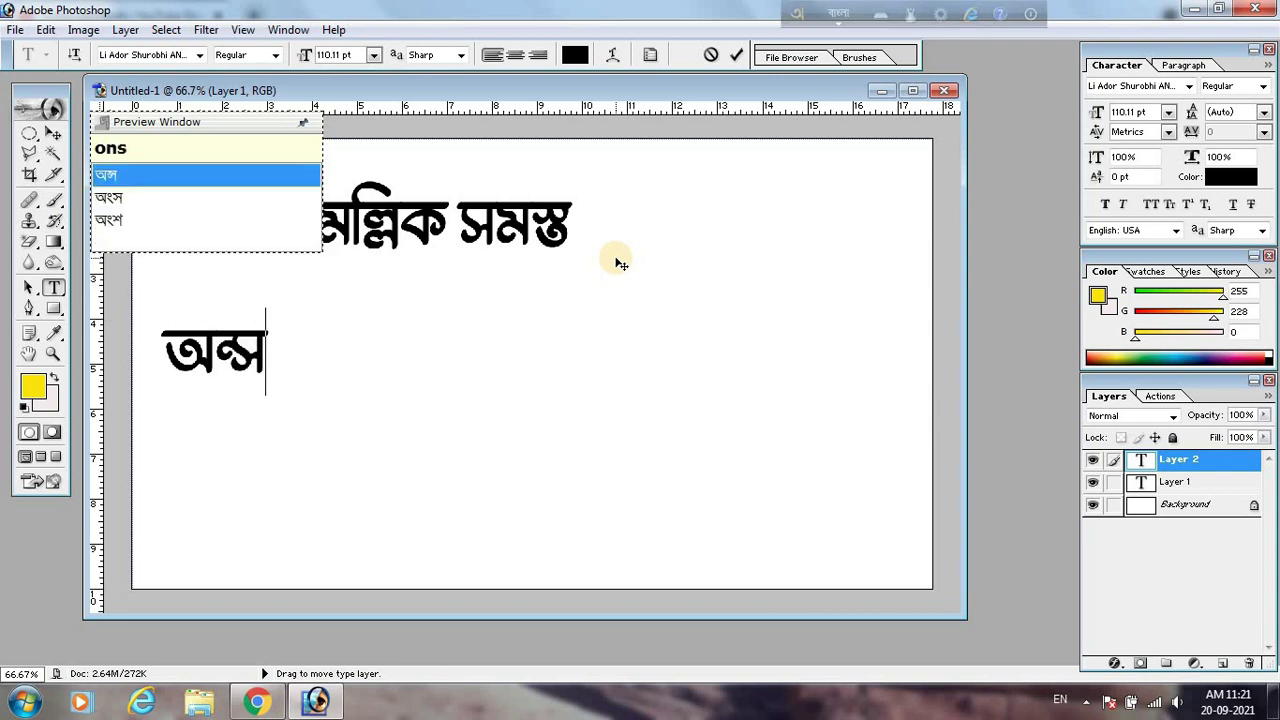
pyautogui.write('I')
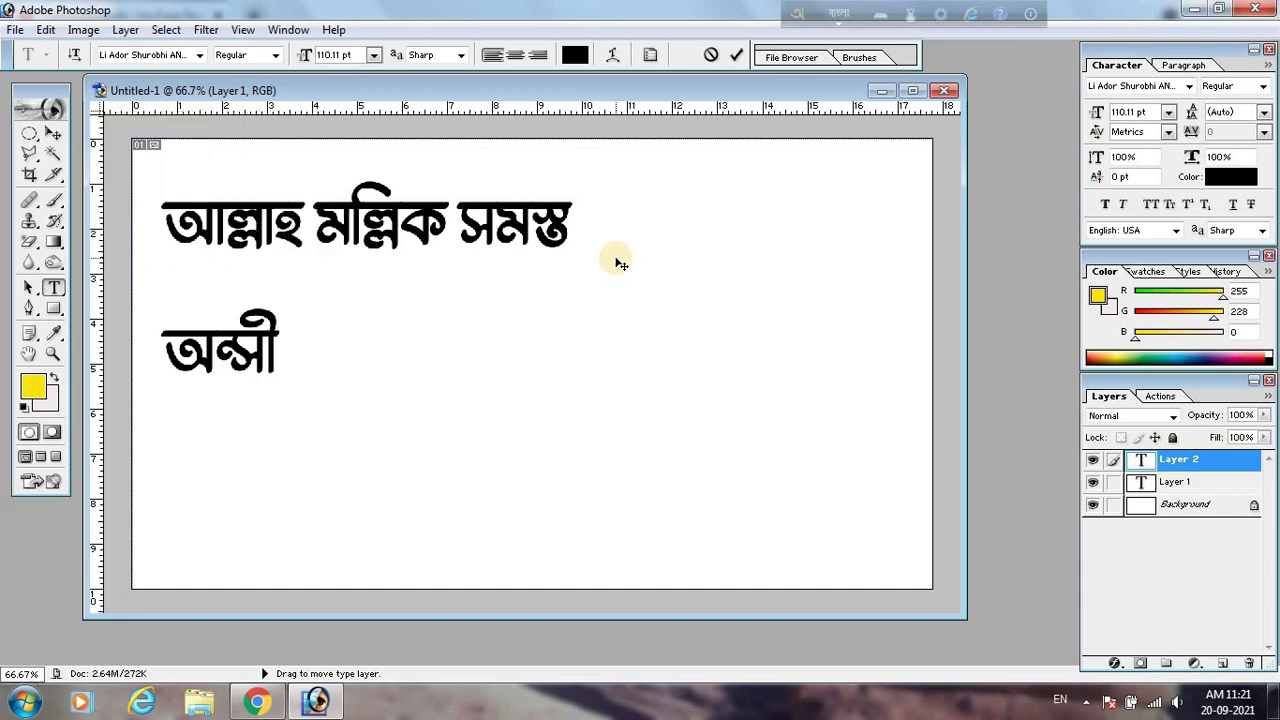
pyautogui.click(257, 700)
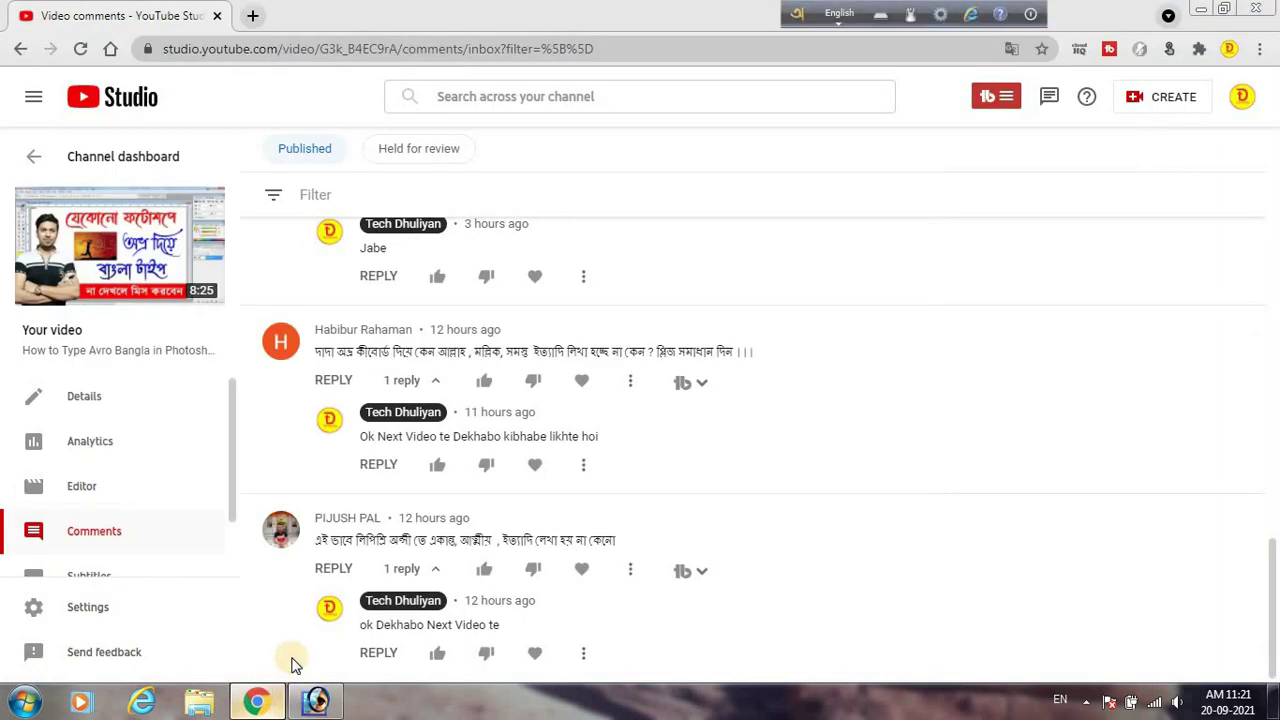
pyautogui.click(316, 703)
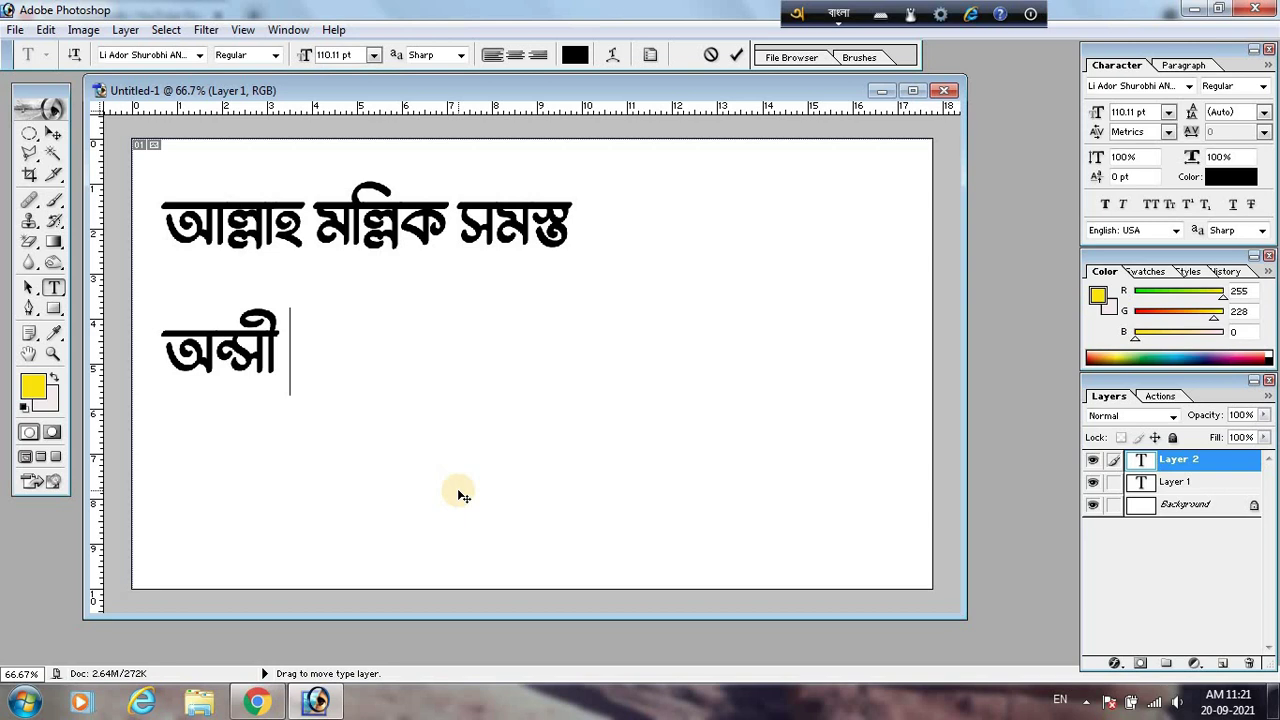
# Type 'ekant atmIy' to add একান্ত আত্মীয় after অন্সী.
pyautogui.write('eka')
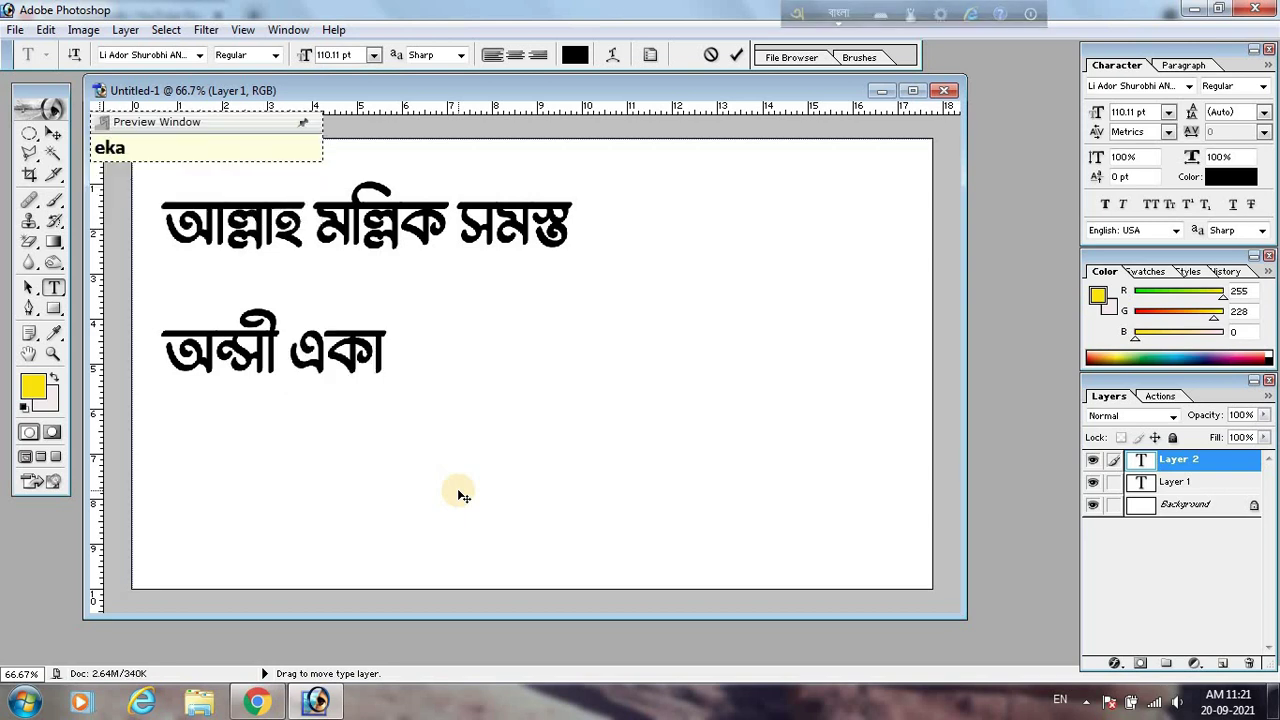
pyautogui.write('nt')
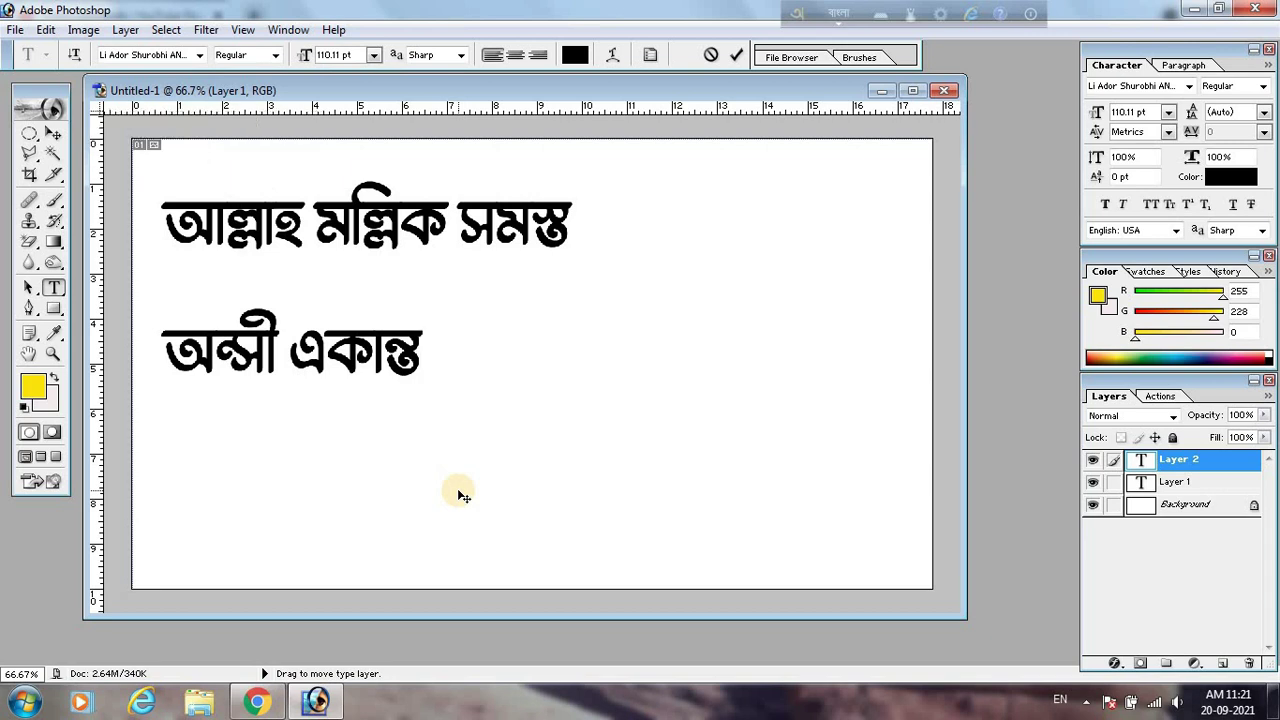
pyautogui.write(' a')
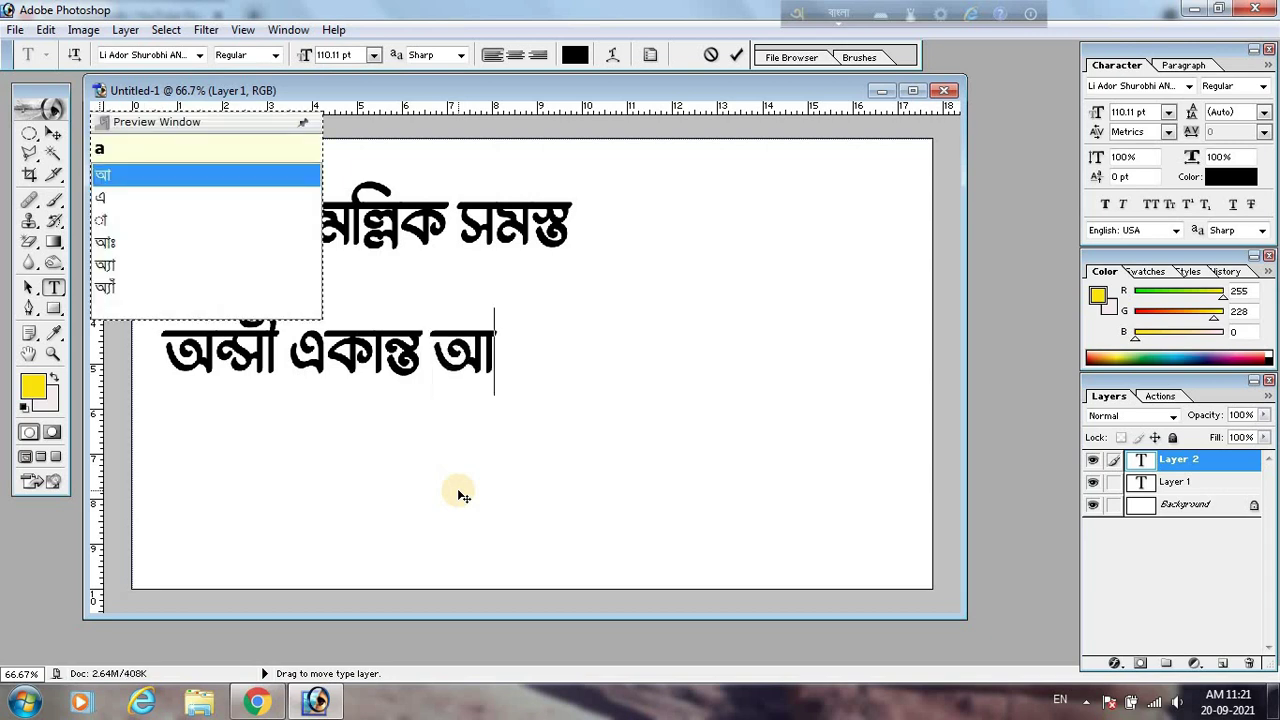
pyautogui.write('t')
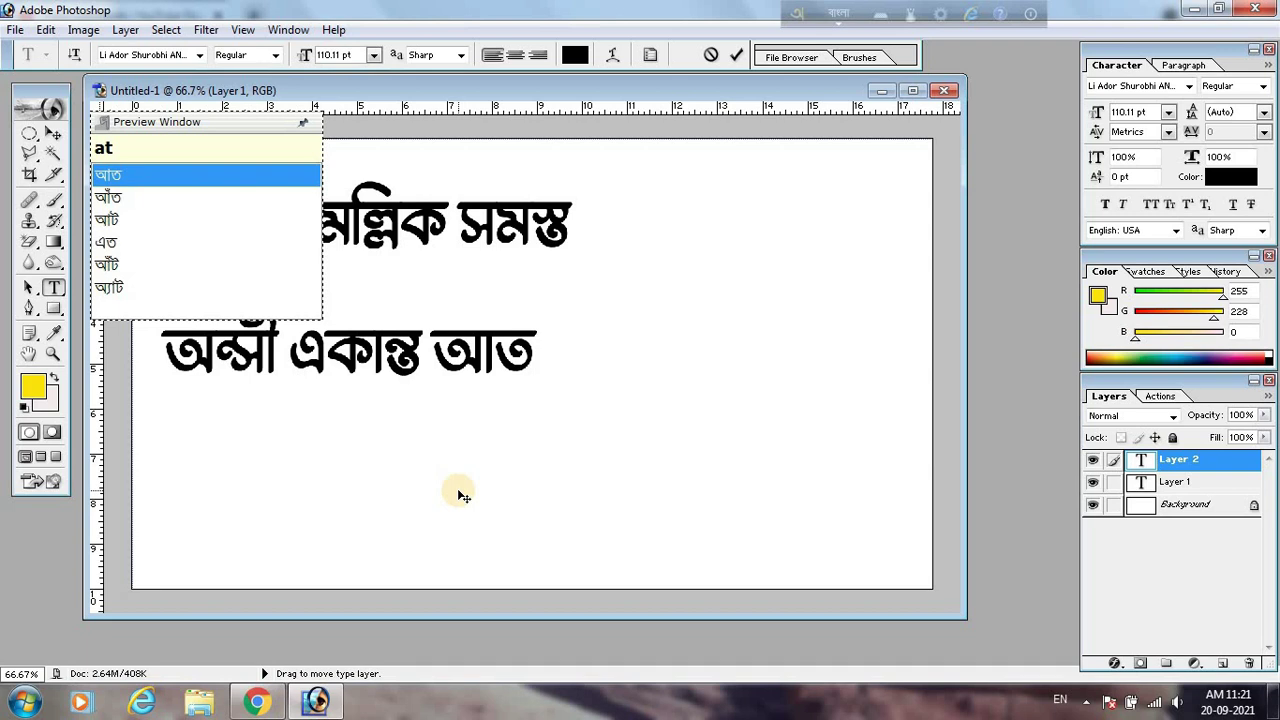
pyautogui.write('m')
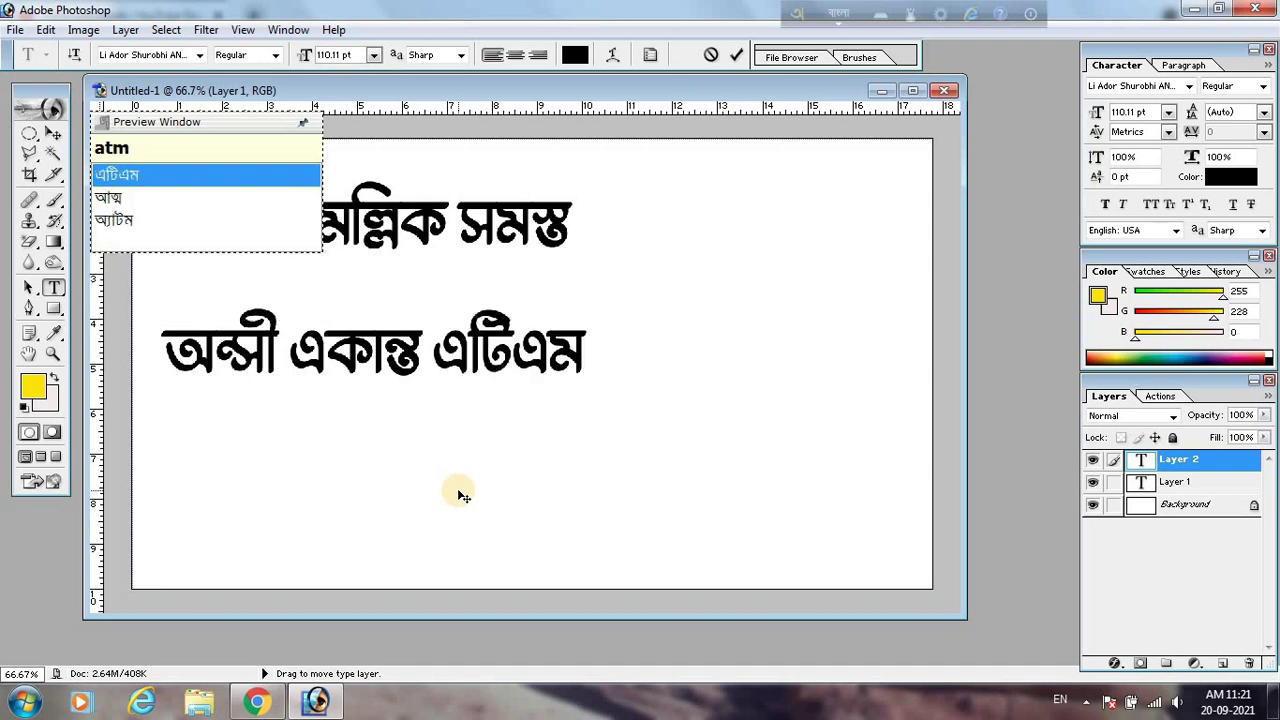
pyautogui.write('Iy')
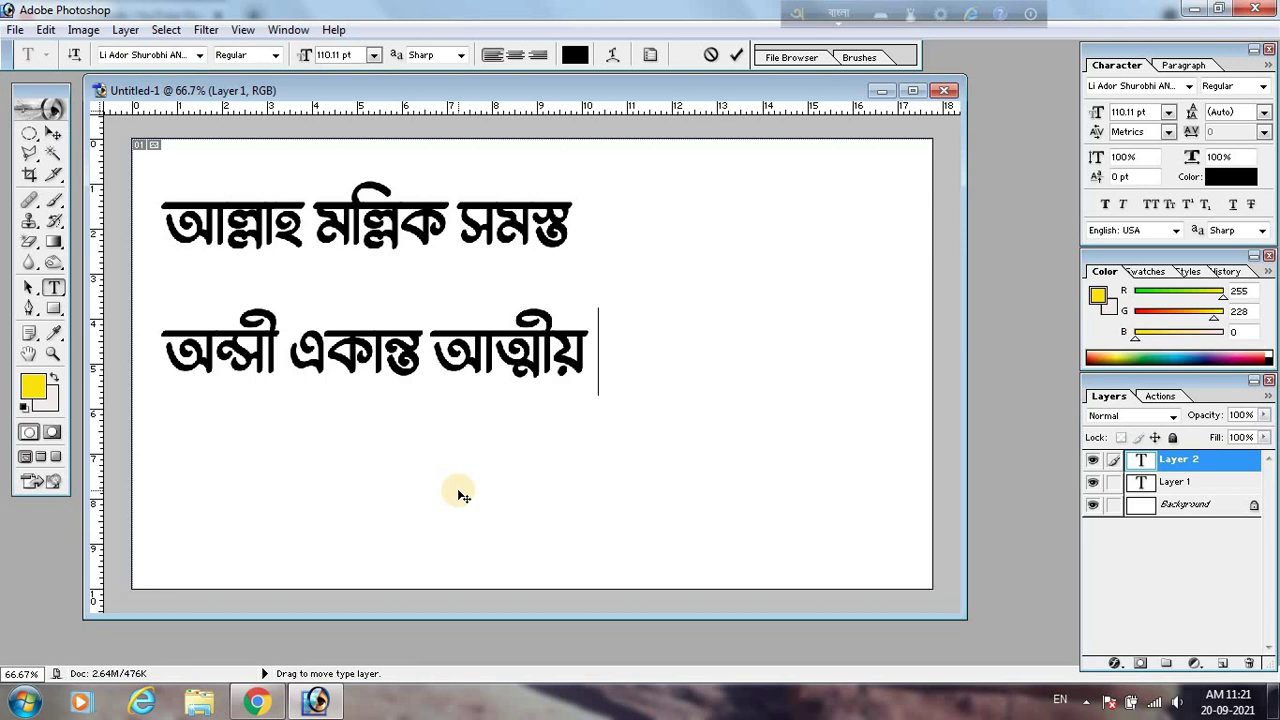
# Open Avro's phonetic layout chart, move it beside the text, and zoom it in.
pyautogui.click(878, 20)
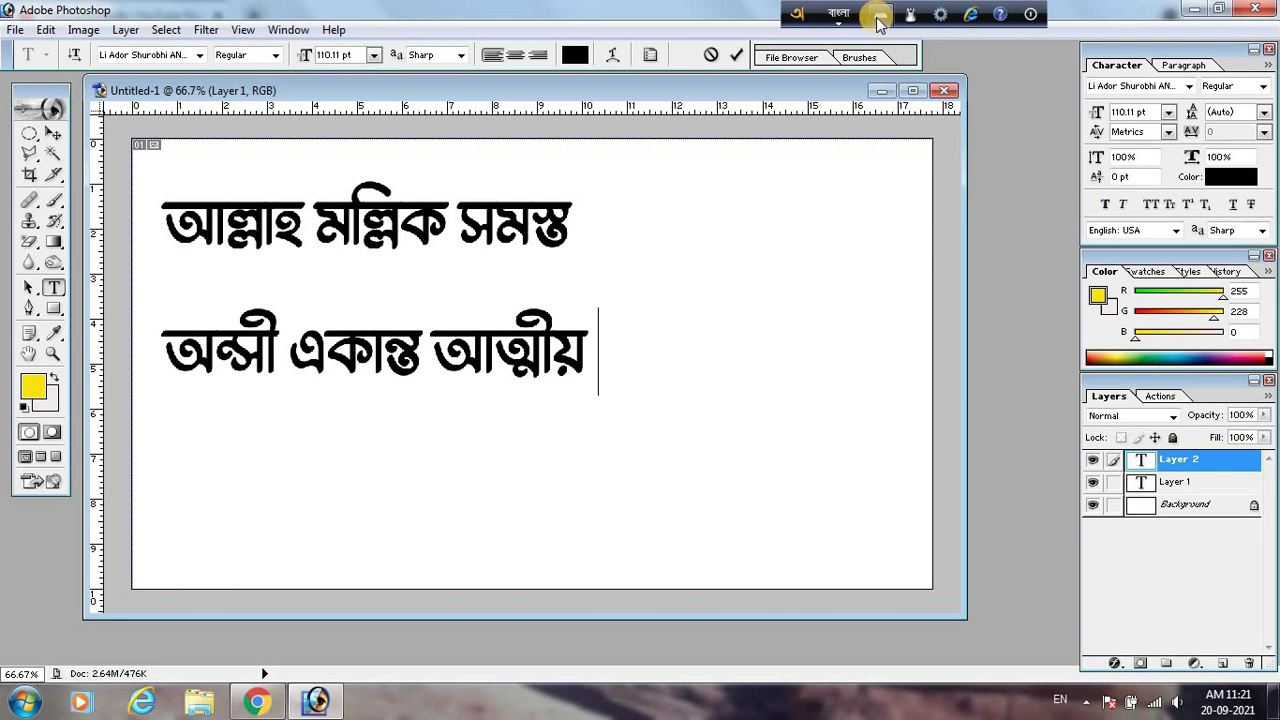
pyautogui.moveTo(738, 98); pyautogui.dragTo(923, 122)
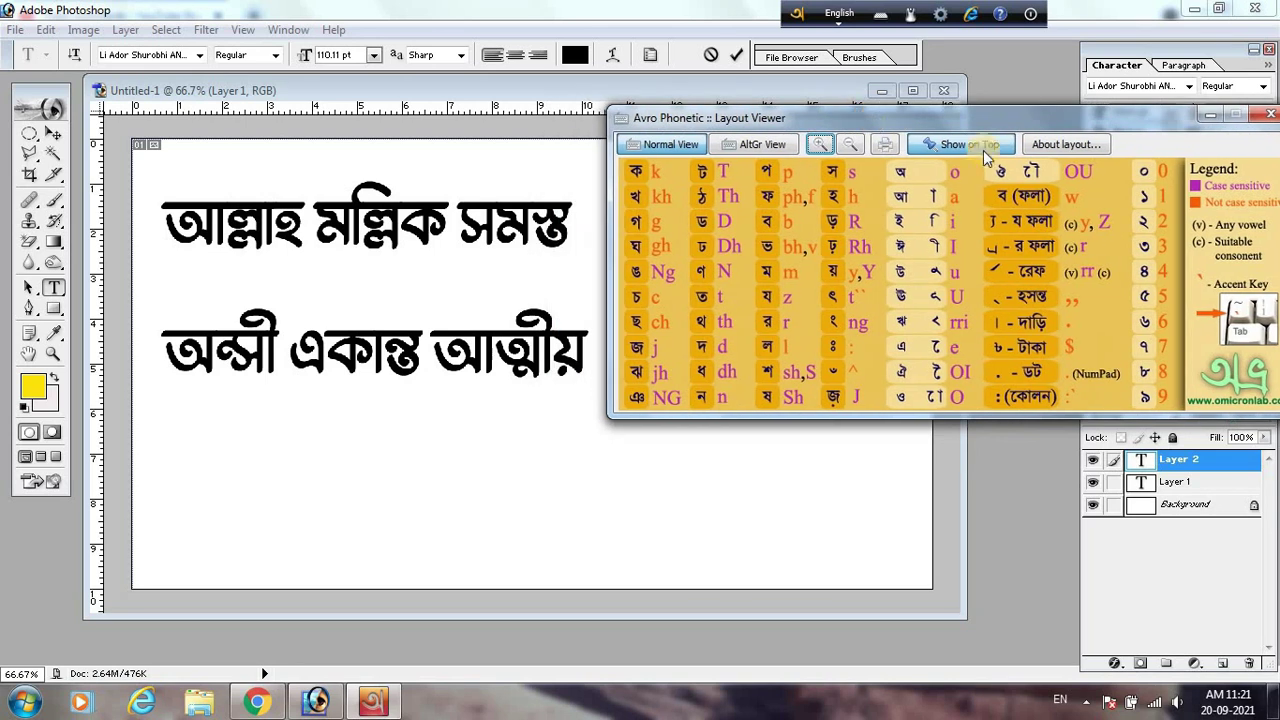
pyautogui.click(818, 148)
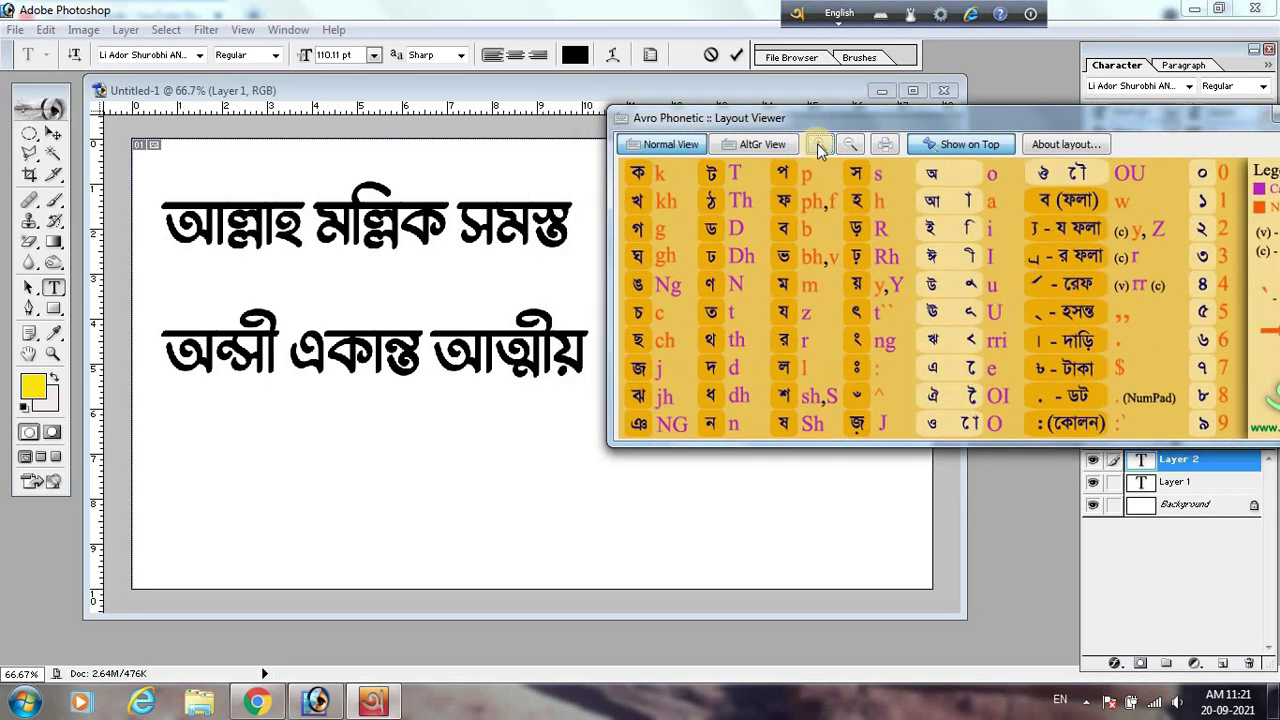
pyautogui.moveTo(918, 123); pyautogui.dragTo(930, 115)
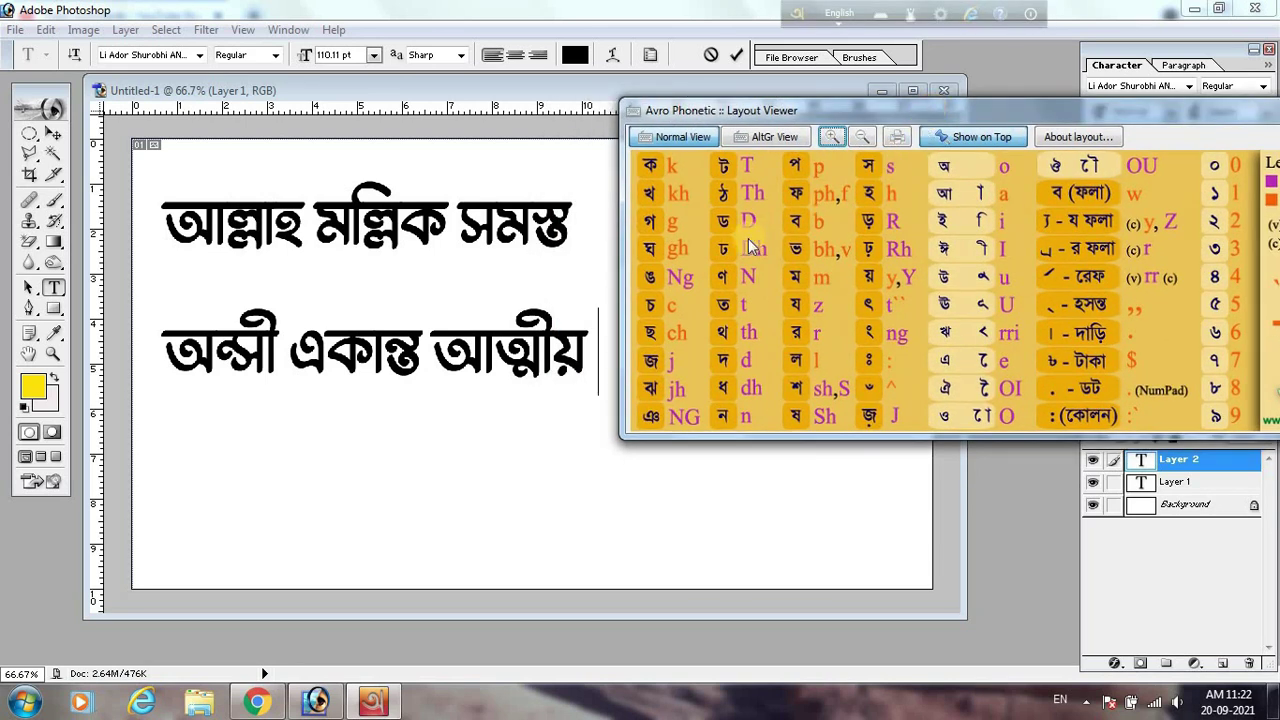